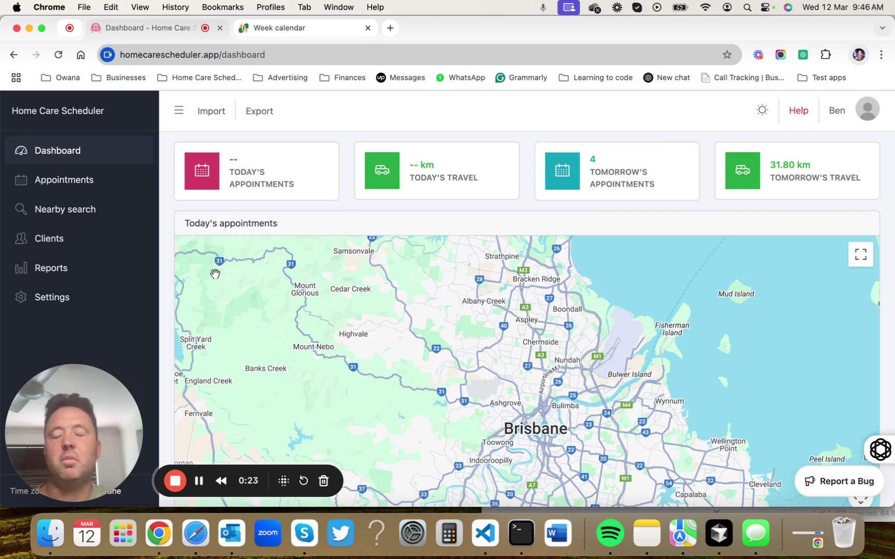
Step: Open the practitioner travel report and set its date range to the next 14 days
{"action": "left_click", "coordinate": [59, 273]}
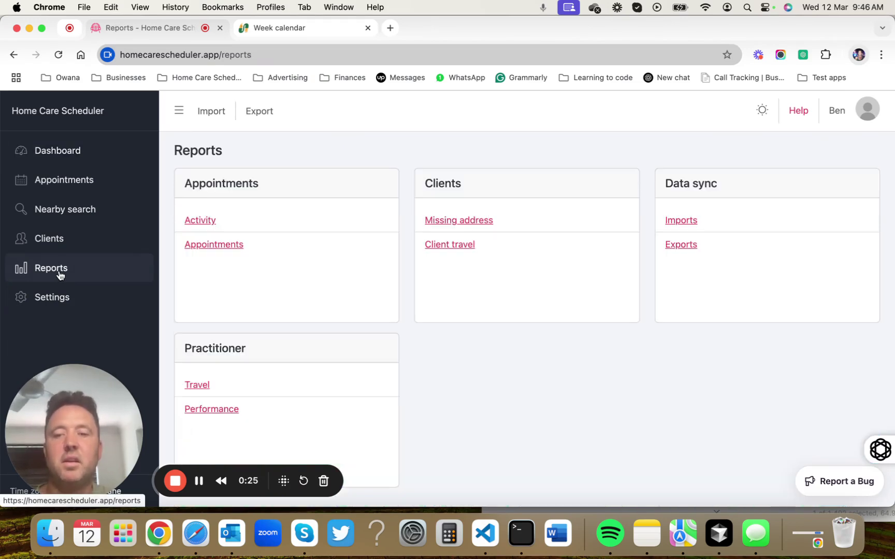
{"action": "left_click", "coordinate": [198, 386]}
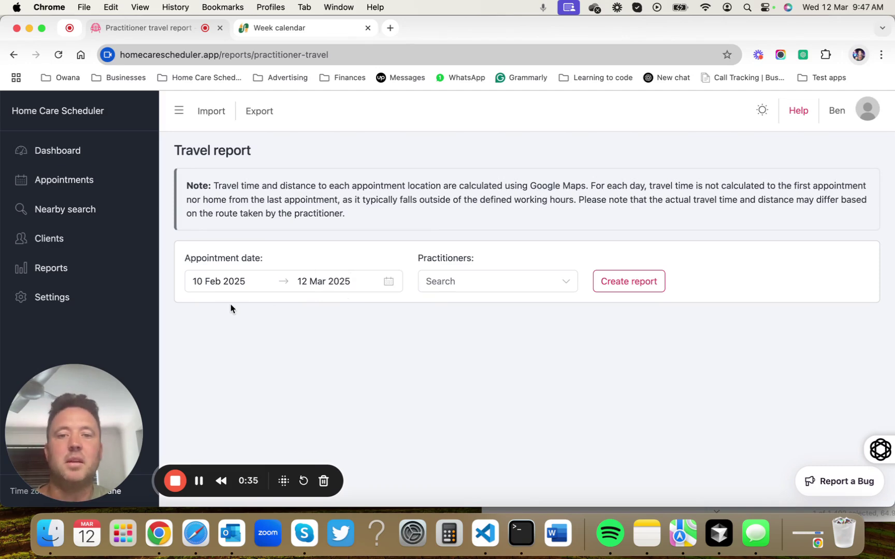
{"action": "left_click", "coordinate": [234, 281]}
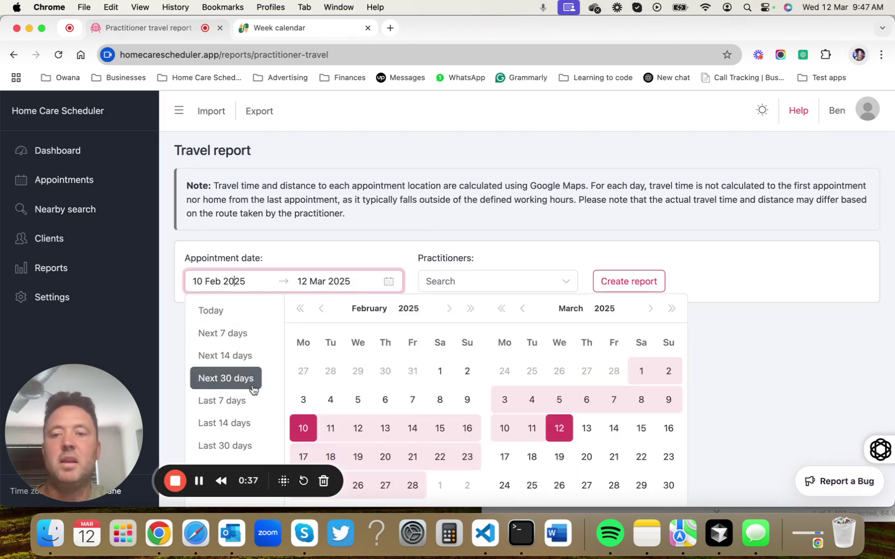
{"action": "left_click", "coordinate": [246, 363]}
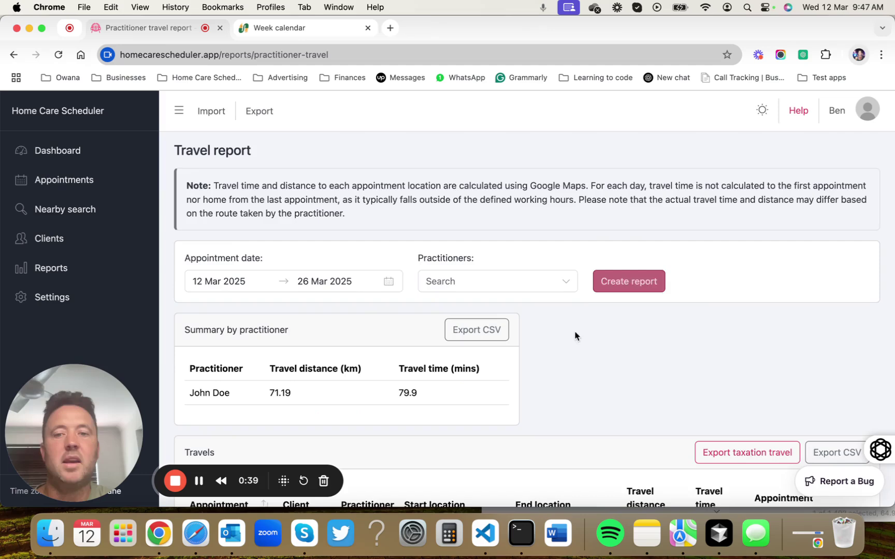
Step: Review the 12–26 Mar 2025 summary (71.19 km, 79.9 mins) and the Travels table
{"action": "scroll", "coordinate": [535, 364], "scroll_direction": "down", "scroll_amount": 5}
{"action": "scroll", "coordinate": [357, 275], "scroll_direction": "up", "scroll_amount": 2}
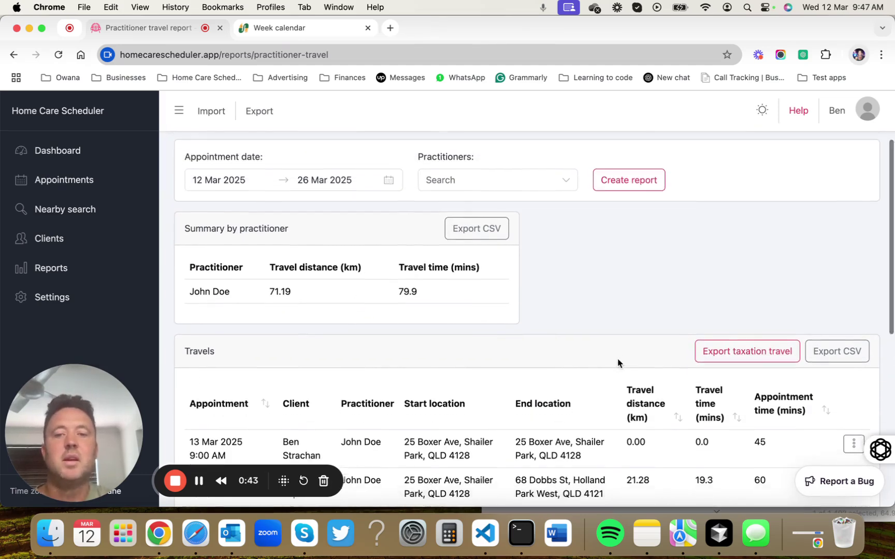
{"action": "scroll", "coordinate": [601, 364], "scroll_direction": "down", "scroll_amount": 3}
{"action": "scroll", "coordinate": [531, 329], "scroll_direction": "up", "scroll_amount": 2}
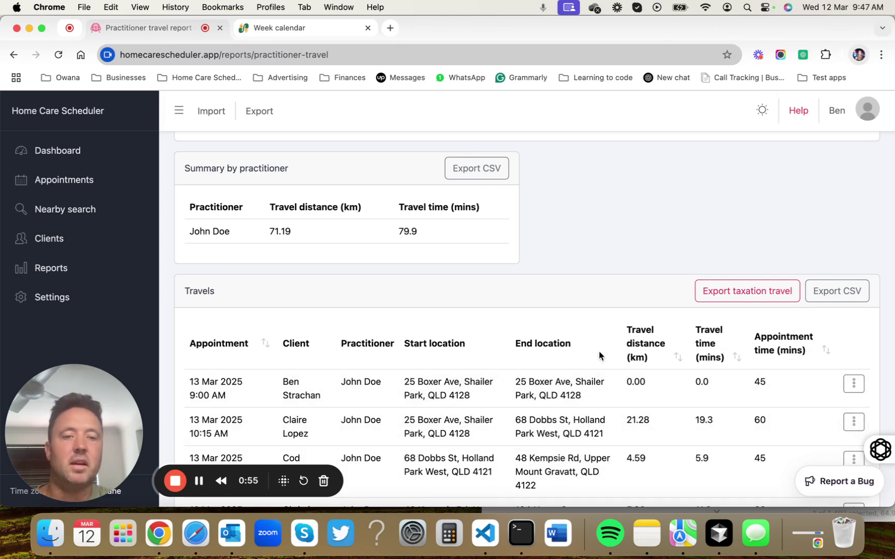
{"action": "scroll", "coordinate": [569, 399], "scroll_direction": "down", "scroll_amount": 3}
{"action": "scroll", "coordinate": [546, 385], "scroll_direction": "up", "scroll_amount": 4}
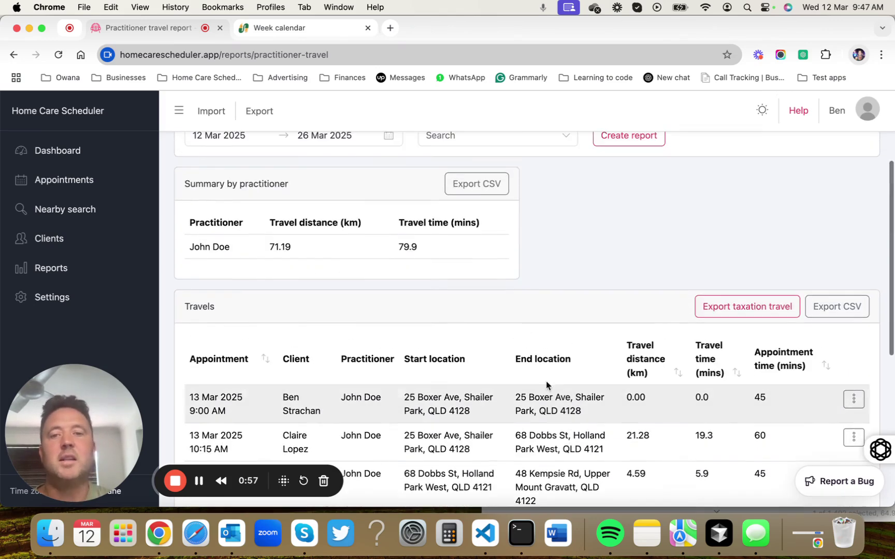
{"action": "scroll", "coordinate": [199, 261], "scroll_direction": "up", "scroll_amount": 1}
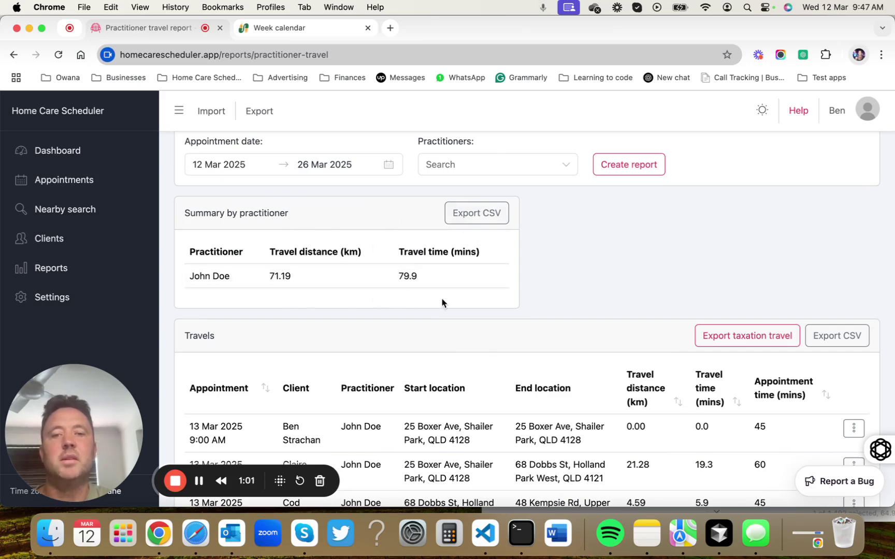
{"action": "scroll", "coordinate": [290, 249], "scroll_direction": "up", "scroll_amount": 1}
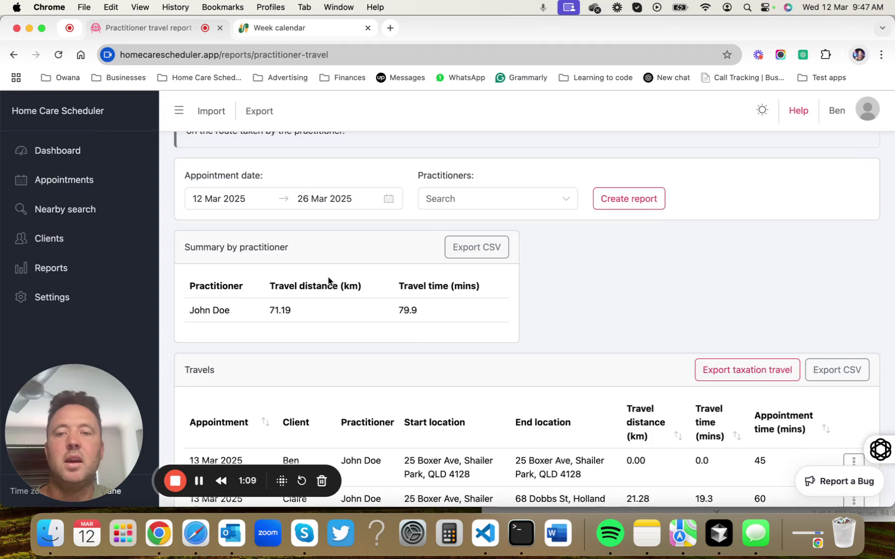
{"action": "scroll", "coordinate": [328, 282], "scroll_direction": "down", "scroll_amount": 3}
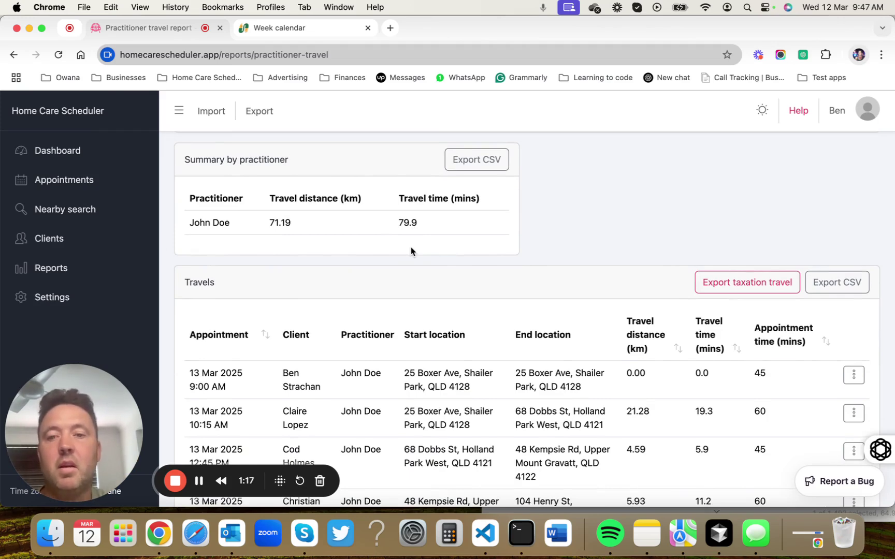
Step: Sort the Travels table by travel distance descending, putting the 26.29 km trip first
{"action": "left_click", "coordinate": [678, 349]}
{"action": "left_click", "coordinate": [678, 349]}
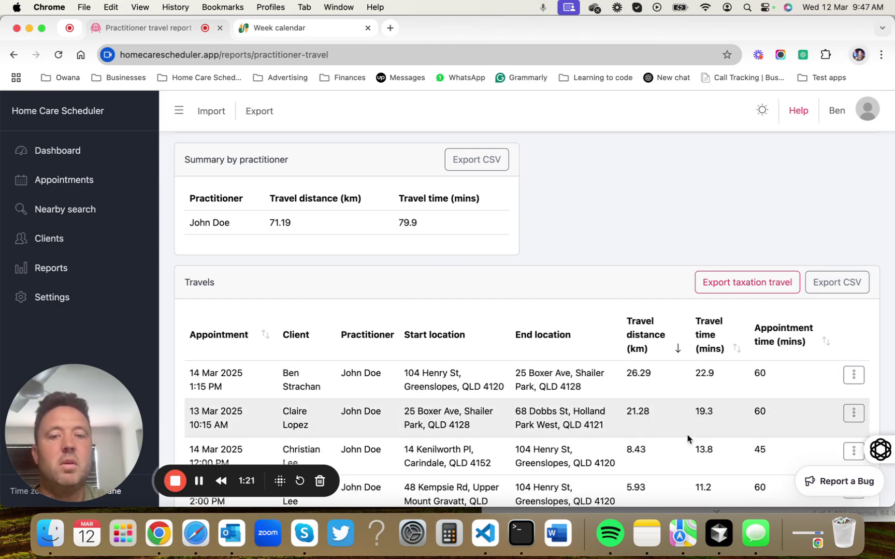
{"action": "scroll", "coordinate": [687, 434], "scroll_direction": "down", "scroll_amount": 3}
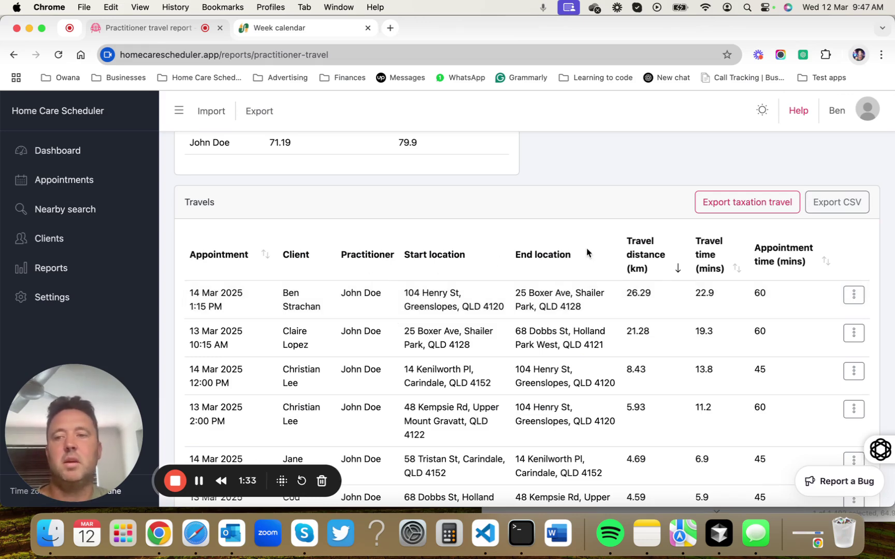
Step: Switch to Outlook and read the 13 March reminder email with 31.8 km, 36 mins travel
{"action": "left_click", "coordinate": [232, 535]}
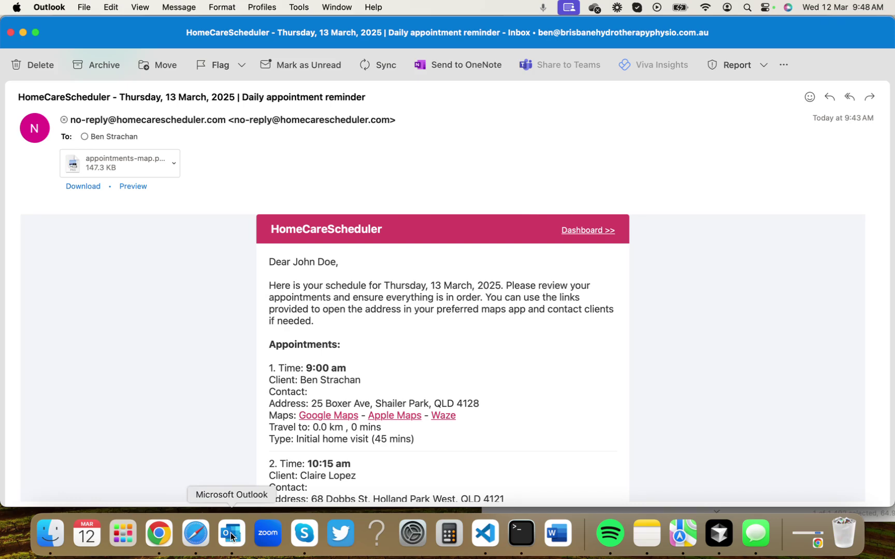
{"action": "scroll", "coordinate": [399, 336], "scroll_direction": "down", "scroll_amount": 6}
{"action": "scroll", "coordinate": [400, 332], "scroll_direction": "up", "scroll_amount": 3}
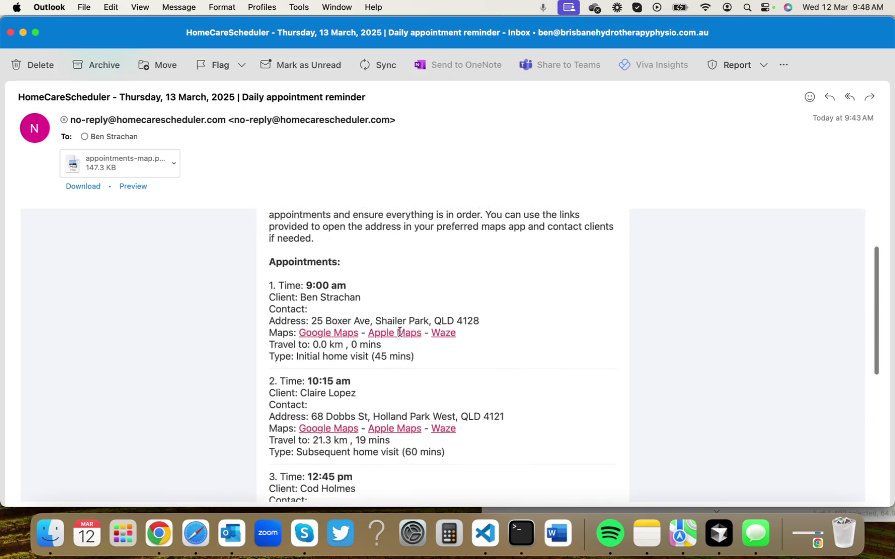
{"action": "scroll", "coordinate": [399, 332], "scroll_direction": "up", "scroll_amount": 3}
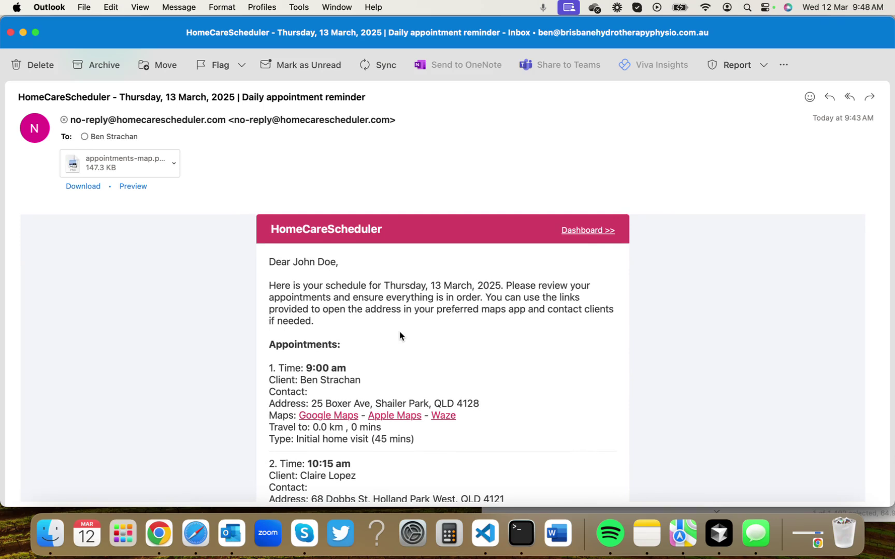
{"action": "scroll", "coordinate": [399, 337], "scroll_direction": "down", "scroll_amount": 2}
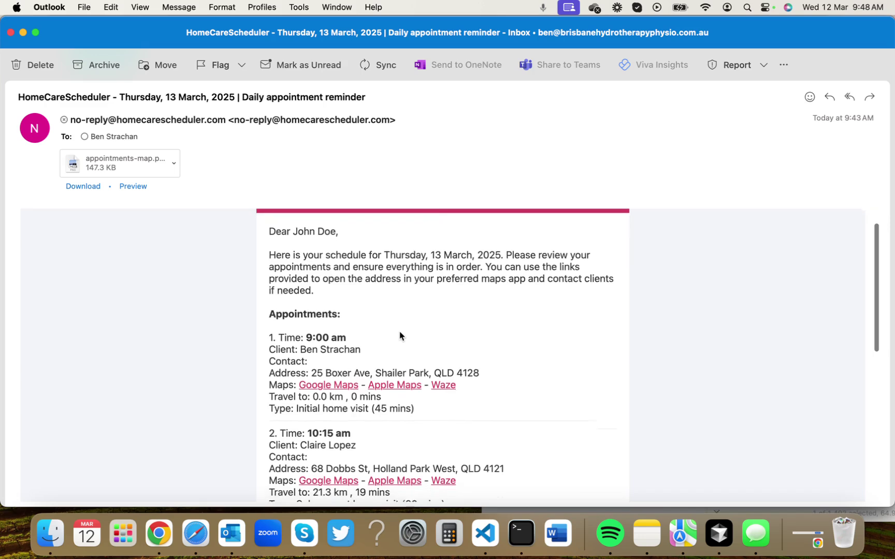
{"action": "scroll", "coordinate": [399, 330], "scroll_direction": "up", "scroll_amount": 2}
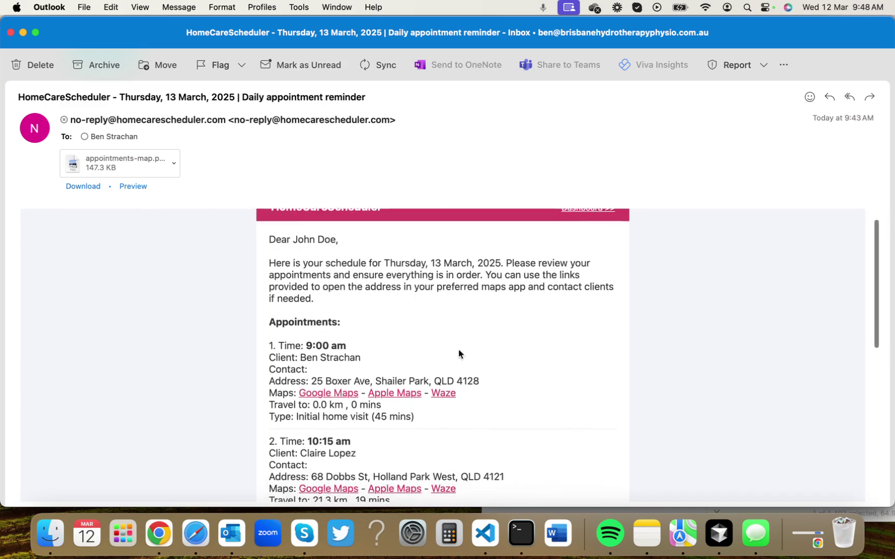
{"action": "scroll", "coordinate": [414, 461], "scroll_direction": "down", "scroll_amount": 3}
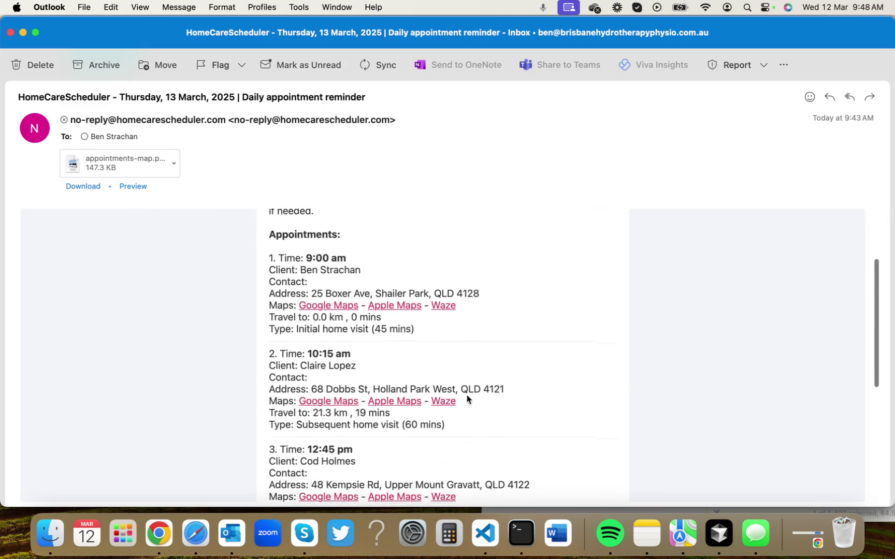
{"action": "scroll", "coordinate": [443, 401], "scroll_direction": "down", "scroll_amount": 8}
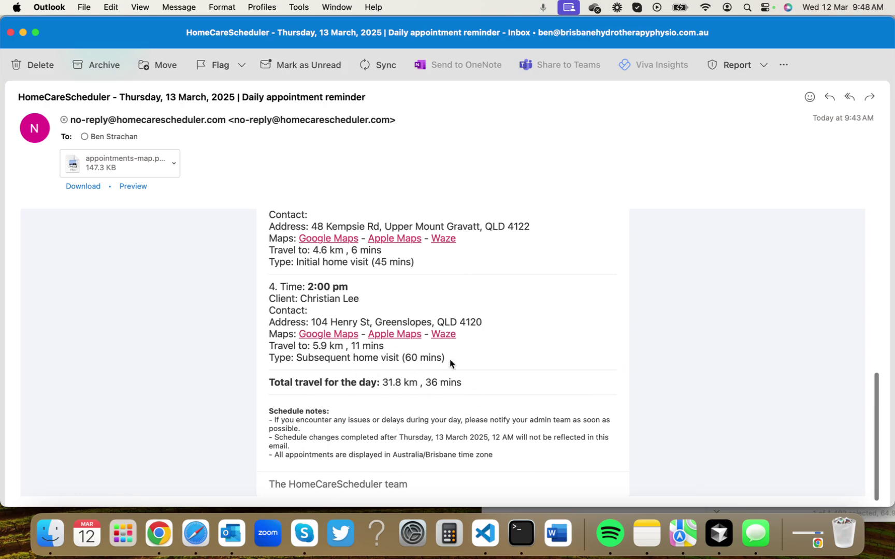
{"action": "scroll", "coordinate": [463, 289], "scroll_direction": "up", "scroll_amount": 10}
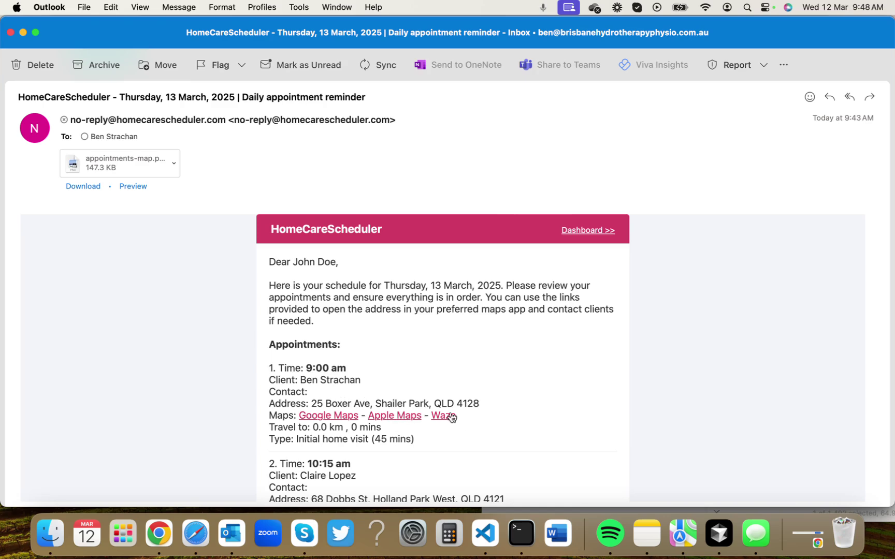
Step: Return to the scheduler's Clients list and open the second client's details
{"action": "left_click", "coordinate": [158, 533]}
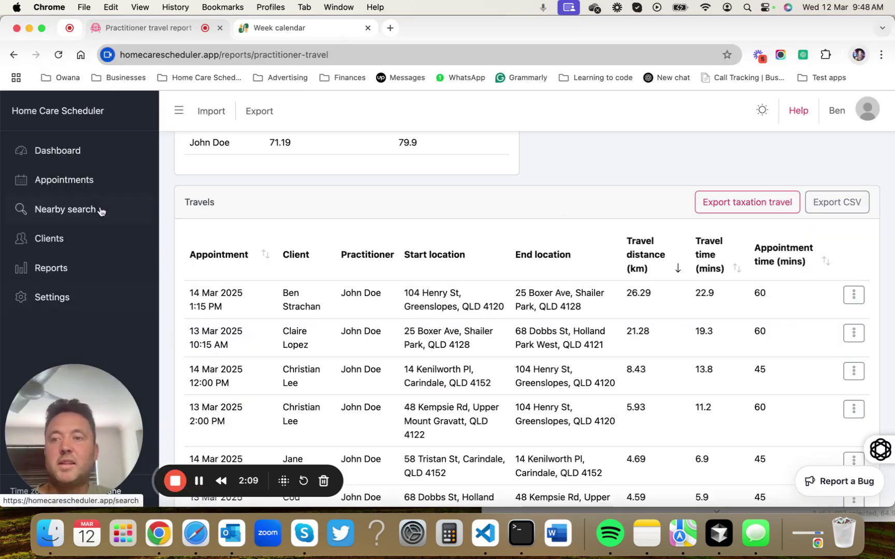
{"action": "left_click", "coordinate": [61, 239]}
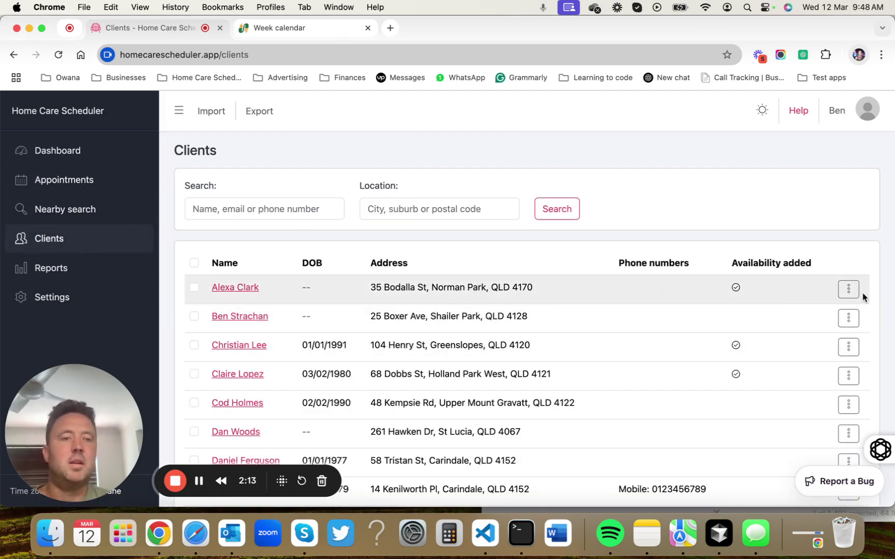
{"action": "left_click", "coordinate": [848, 319]}
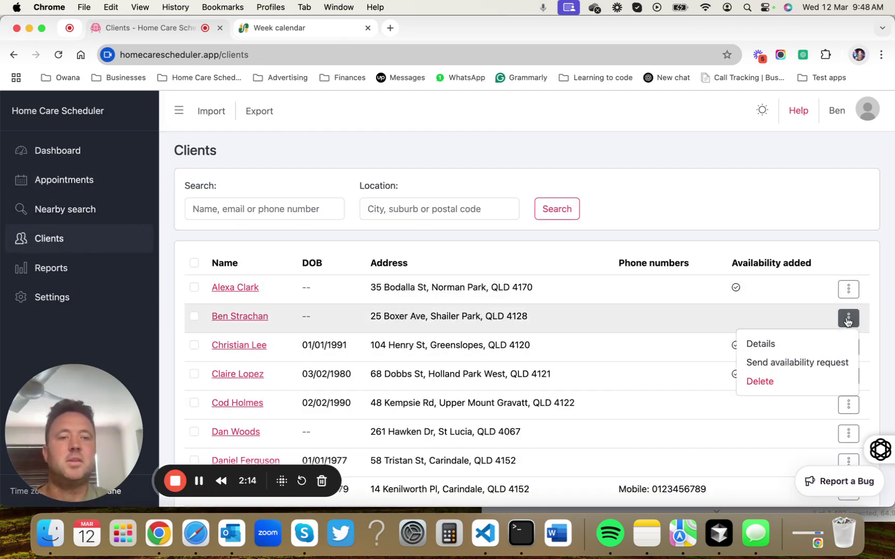
{"action": "left_click", "coordinate": [828, 344]}
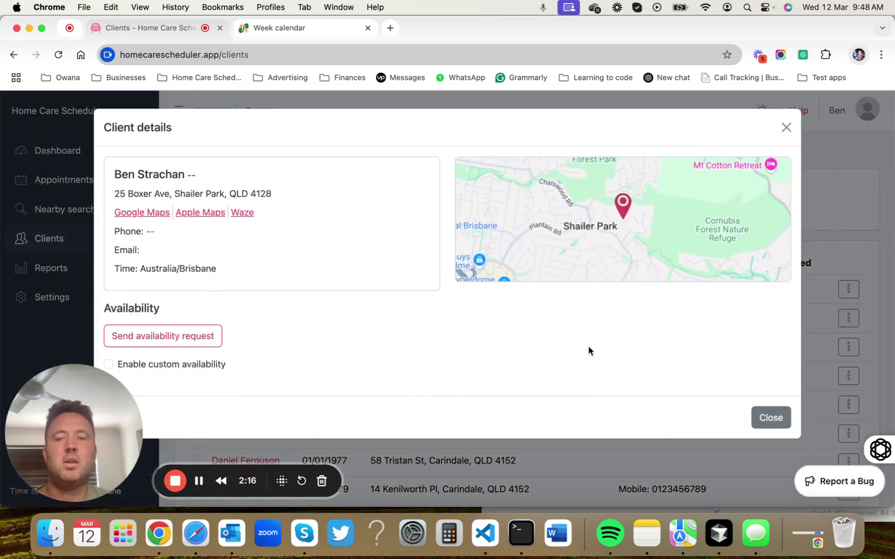
Step: Enable custom availability and mark Monday, Tuesday and Wednesday as available days
{"action": "left_click", "coordinate": [163, 367]}
{"action": "scroll", "coordinate": [348, 373], "scroll_direction": "down", "scroll_amount": 3}
{"action": "scroll", "coordinate": [348, 373], "scroll_direction": "down", "scroll_amount": 1}
{"action": "left_click", "coordinate": [112, 224]}
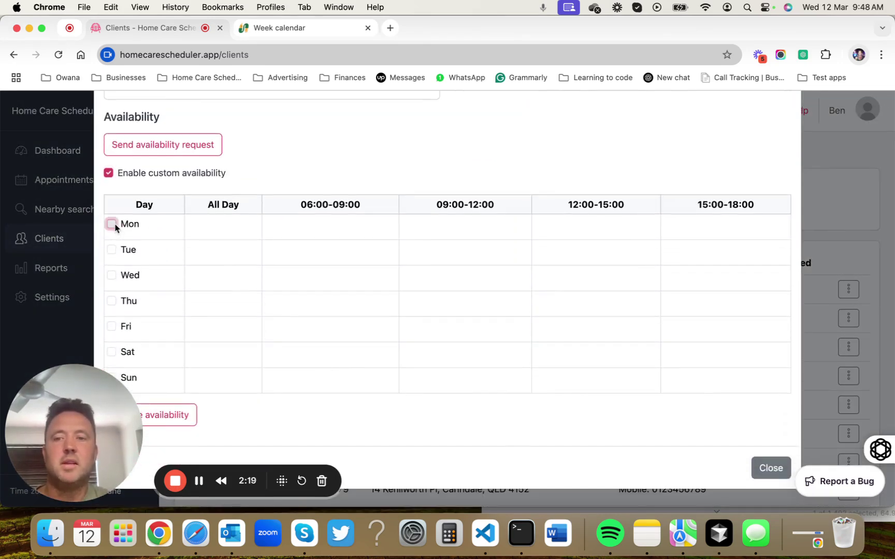
{"action": "left_click", "coordinate": [111, 250]}
{"action": "left_click", "coordinate": [112, 275]}
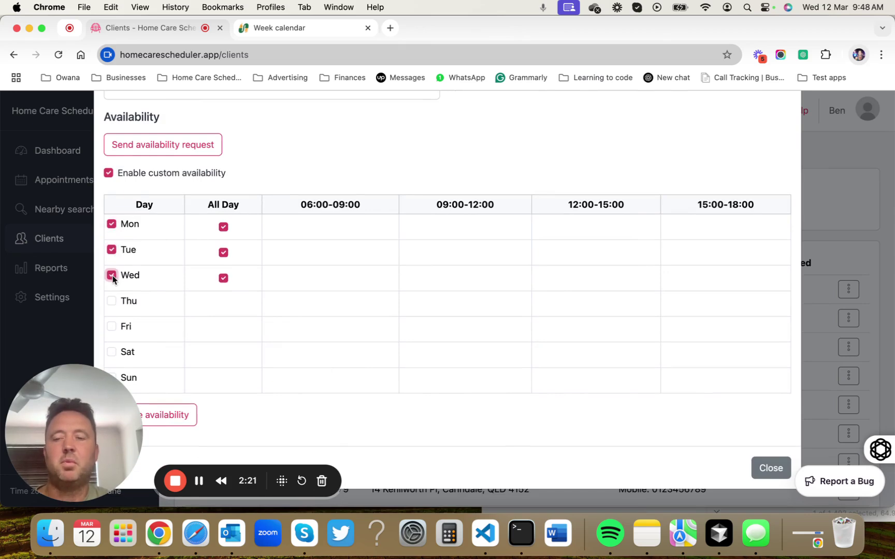
{"action": "scroll", "coordinate": [306, 288], "scroll_direction": "up", "scroll_amount": 2}
{"action": "scroll", "coordinate": [308, 286], "scroll_direction": "down", "scroll_amount": 2}
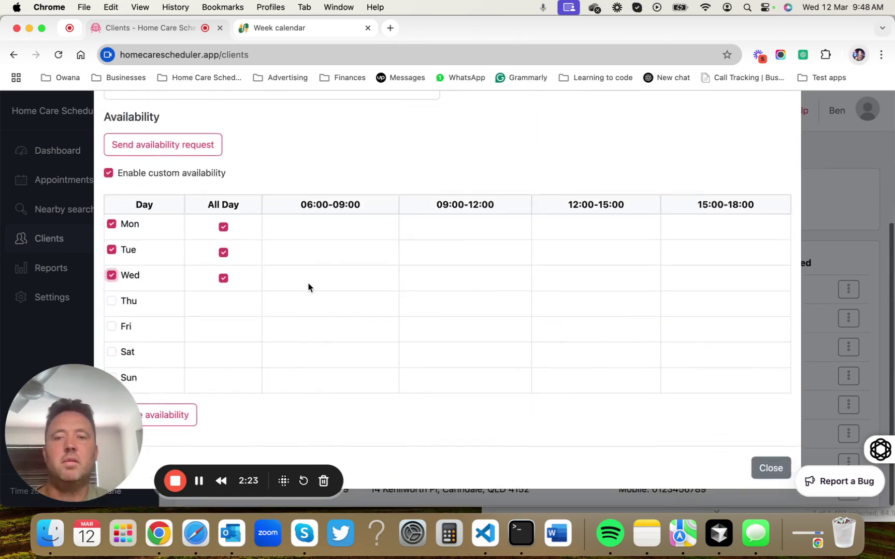
Step: Limit Monday to 06:00–09:00 and 09:00–12:00, save the availability, and close the details
{"action": "left_click", "coordinate": [224, 226]}
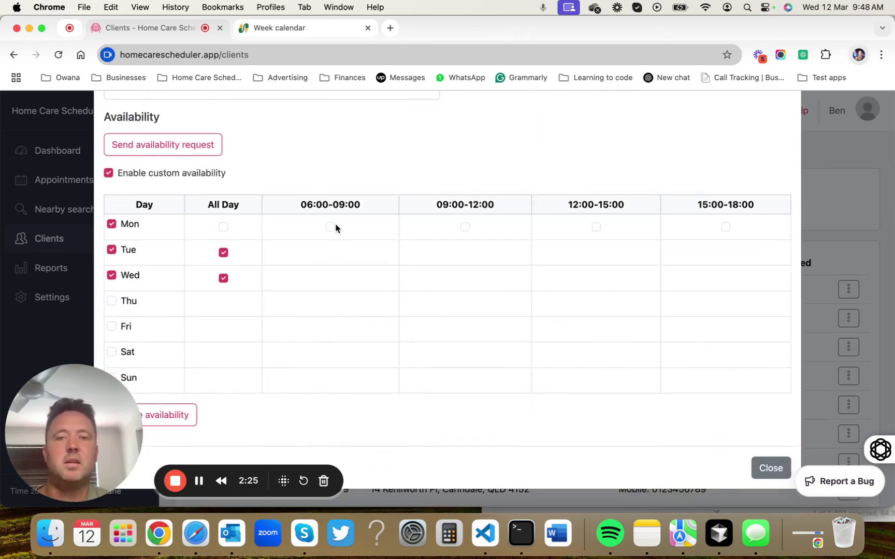
{"action": "left_click", "coordinate": [330, 227]}
{"action": "left_click", "coordinate": [464, 227]}
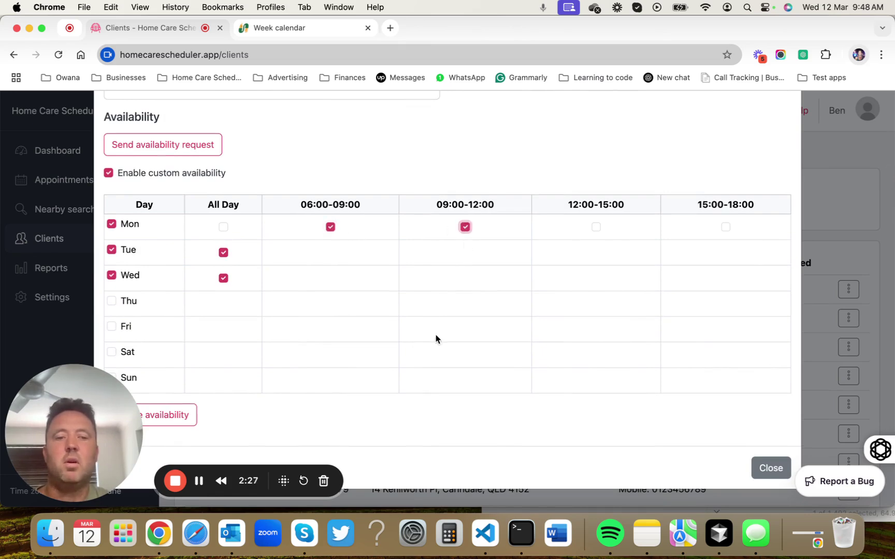
{"action": "left_click", "coordinate": [190, 414]}
{"action": "scroll", "coordinate": [316, 286], "scroll_direction": "up", "scroll_amount": 4}
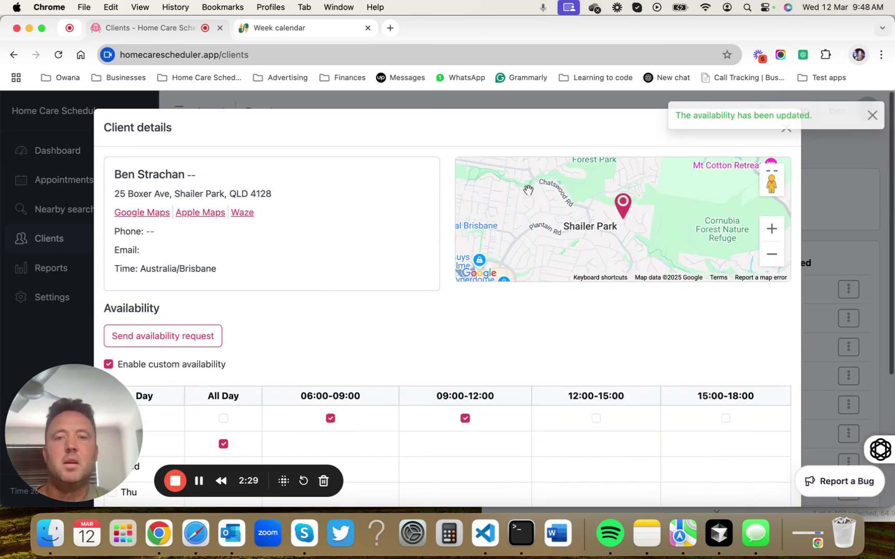
{"action": "left_click", "coordinate": [785, 135]}
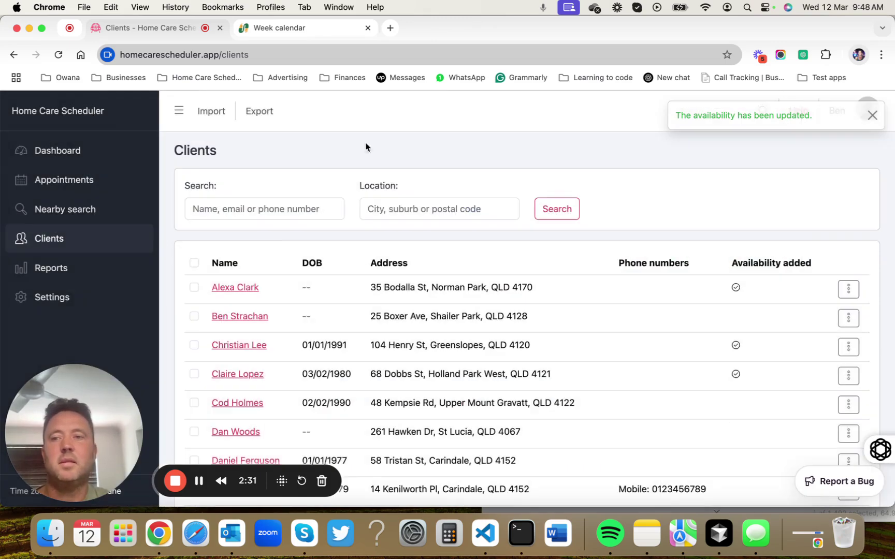
Step: Open the Appointments page for Thursday 13 Mar 2025 and scroll through its visits
{"action": "left_click", "coordinate": [47, 180]}
{"action": "scroll", "coordinate": [452, 396], "scroll_direction": "down", "scroll_amount": 3}
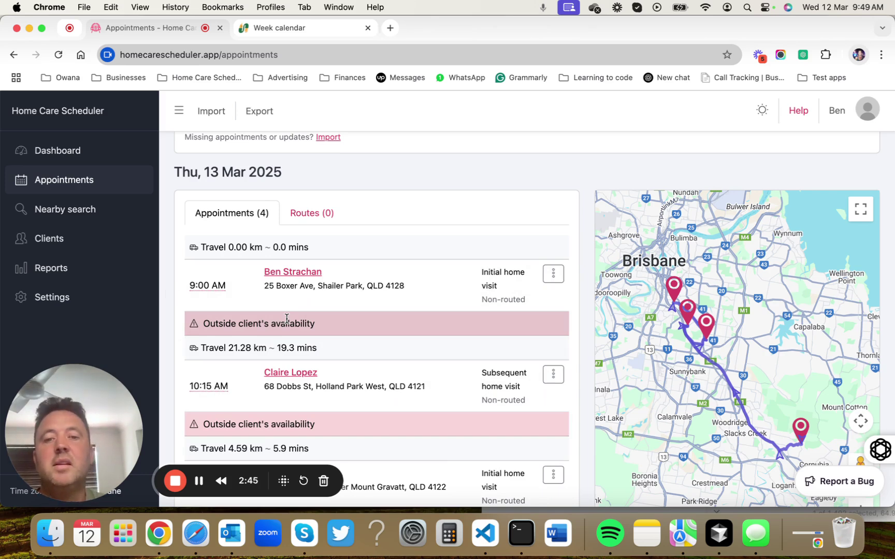
{"action": "scroll", "coordinate": [373, 321], "scroll_direction": "down", "scroll_amount": 3}
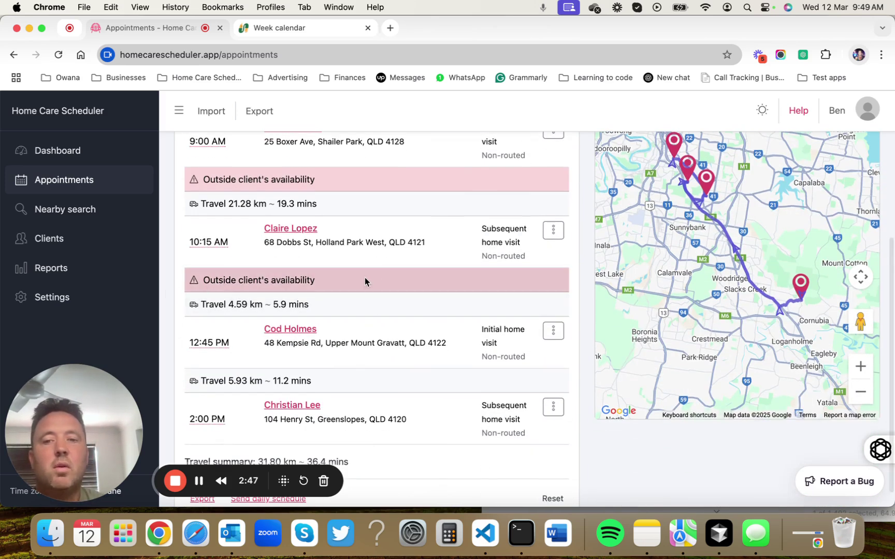
Step: Check the 10:15 AM client's availability in their details, then close them
{"action": "left_click", "coordinate": [296, 235]}
{"action": "scroll", "coordinate": [352, 290], "scroll_direction": "down", "scroll_amount": 4}
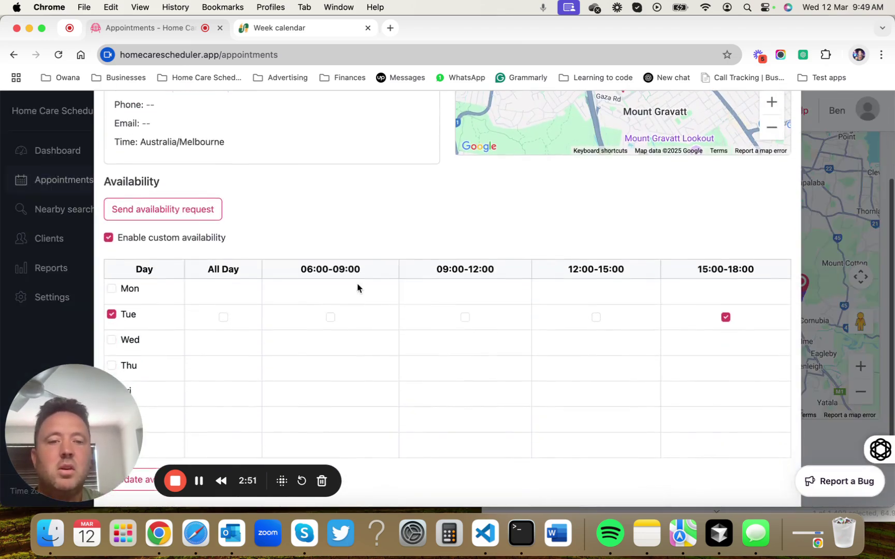
{"action": "scroll", "coordinate": [306, 203], "scroll_direction": "up", "scroll_amount": 3}
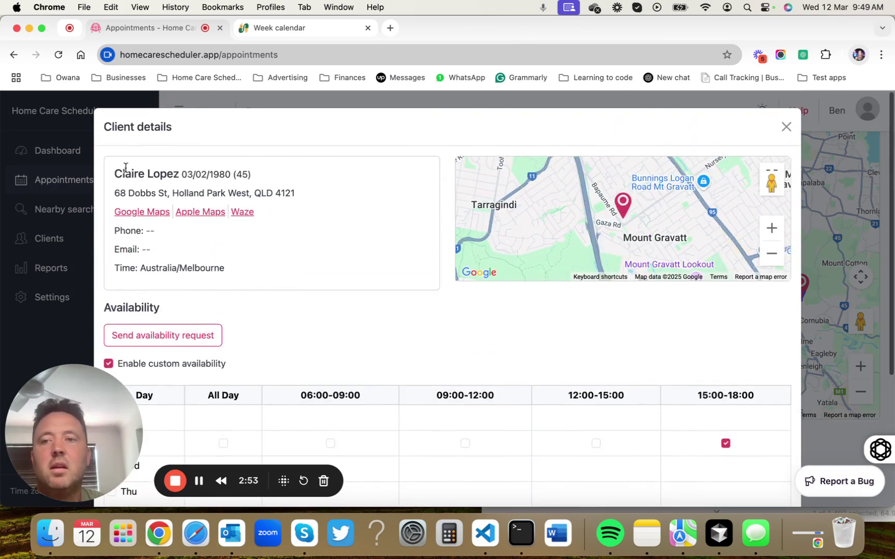
{"action": "scroll", "coordinate": [286, 385], "scroll_direction": "down", "scroll_amount": 3}
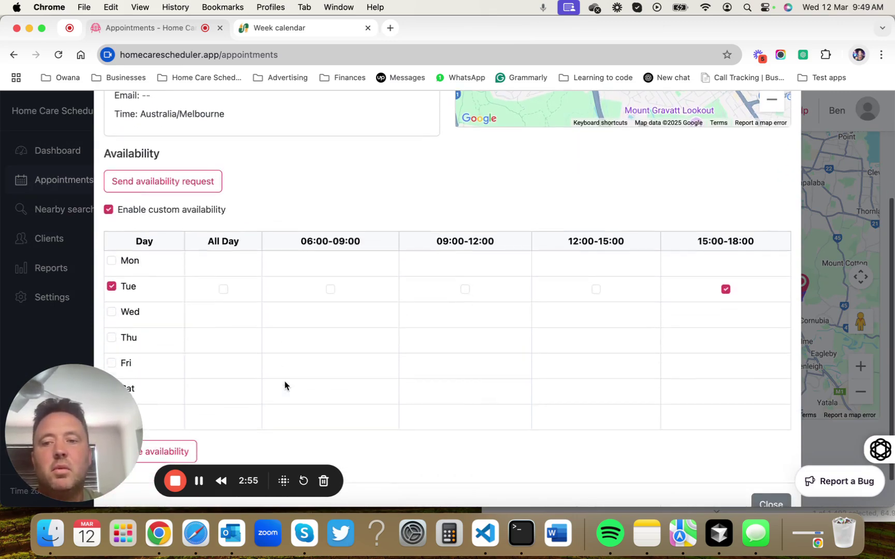
{"action": "scroll", "coordinate": [426, 310], "scroll_direction": "up", "scroll_amount": 3}
{"action": "left_click", "coordinate": [786, 127]}
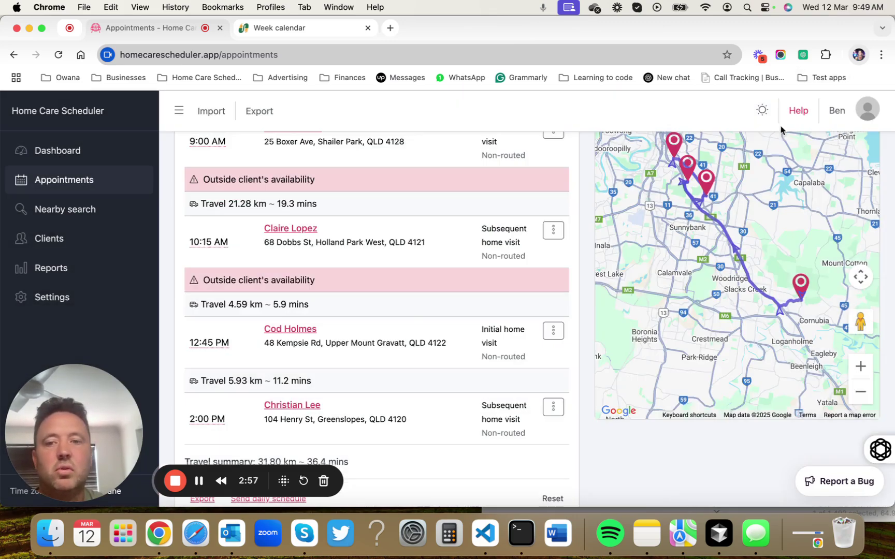
{"action": "scroll", "coordinate": [394, 298], "scroll_direction": "up", "scroll_amount": 5}
{"action": "scroll", "coordinate": [363, 282], "scroll_direction": "down", "scroll_amount": 1}
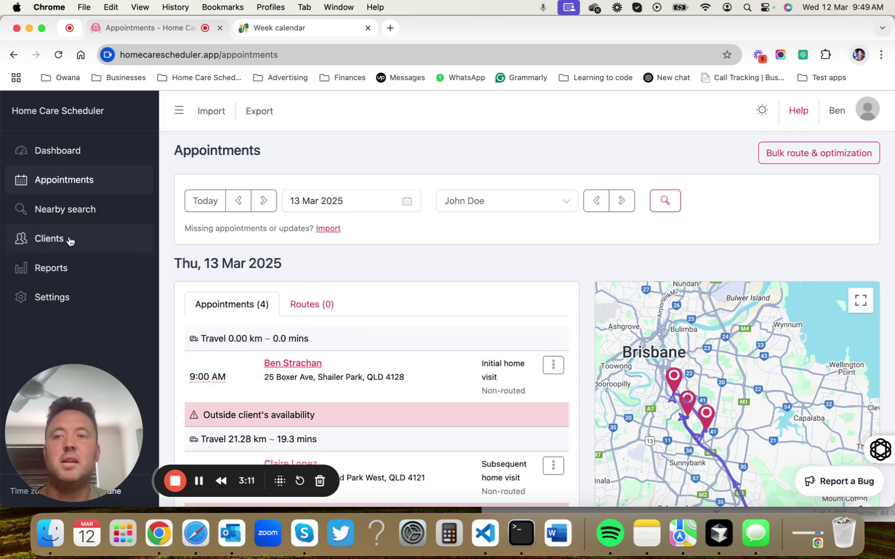
Step: Tick the first, third, fourth and fifth clients and send them availability request emails
{"action": "left_click", "coordinate": [47, 239]}
{"action": "left_click", "coordinate": [193, 288]}
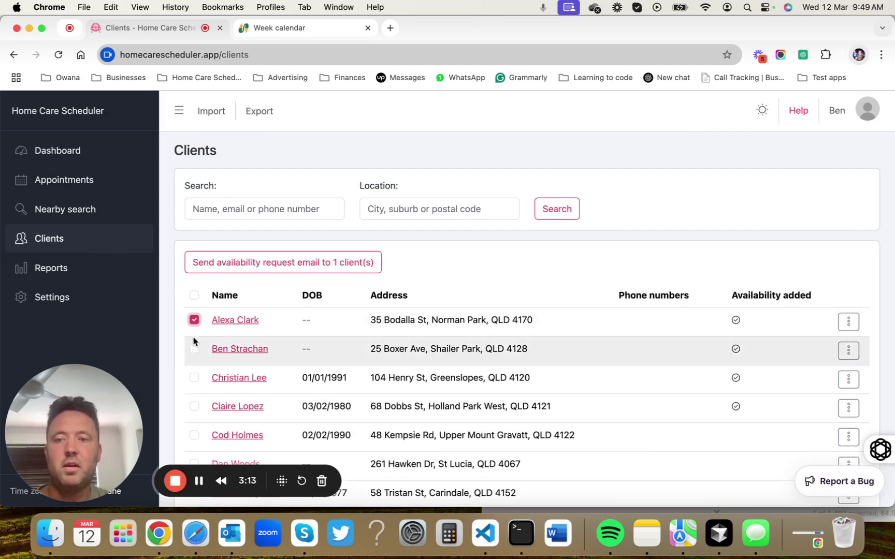
{"action": "left_click", "coordinate": [194, 378]}
{"action": "left_click", "coordinate": [193, 407]}
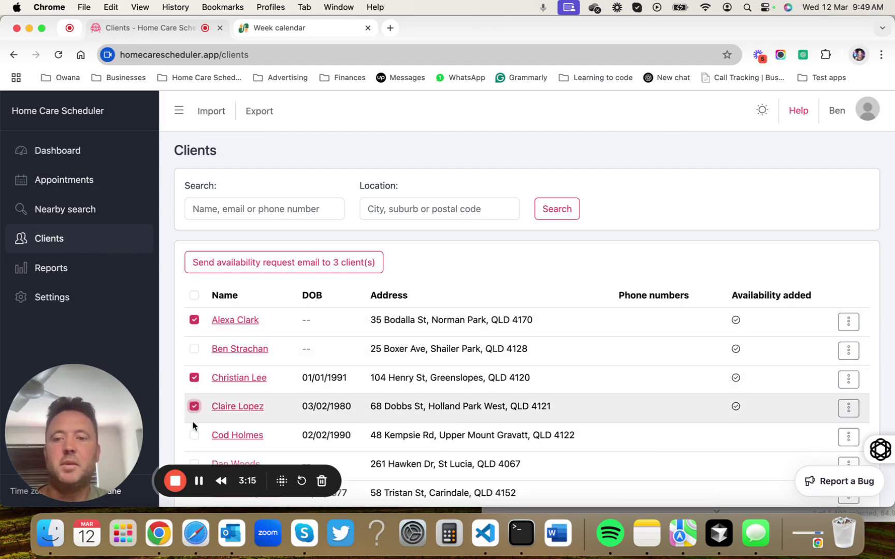
{"action": "left_click", "coordinate": [193, 435]}
{"action": "scroll", "coordinate": [337, 397], "scroll_direction": "down", "scroll_amount": 3}
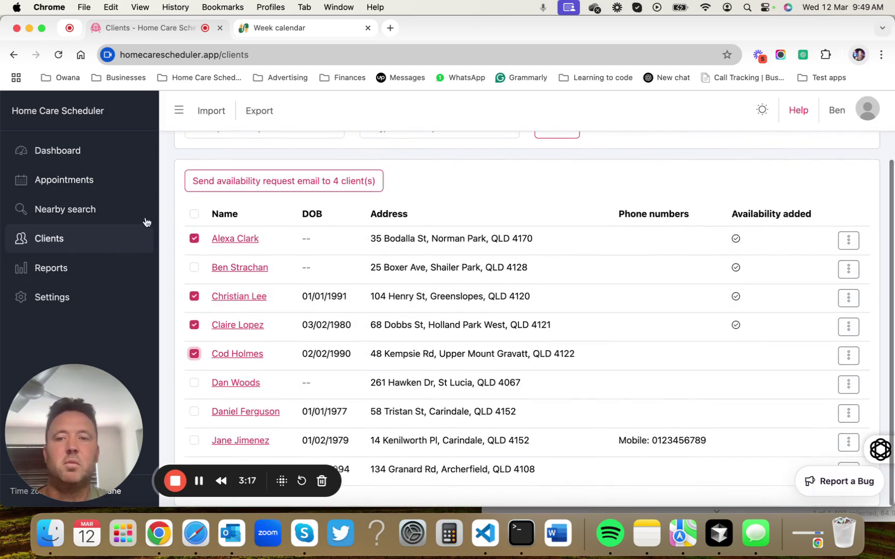
{"action": "left_click", "coordinate": [348, 182]}
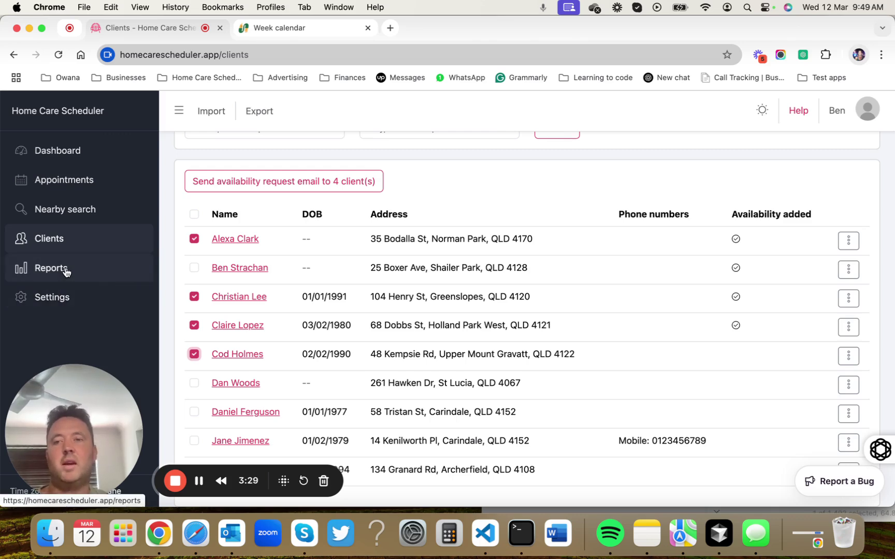
Step: Go back to Appointments and look over Thu 13 Mar's four visits and route map
{"action": "left_click", "coordinate": [64, 179]}
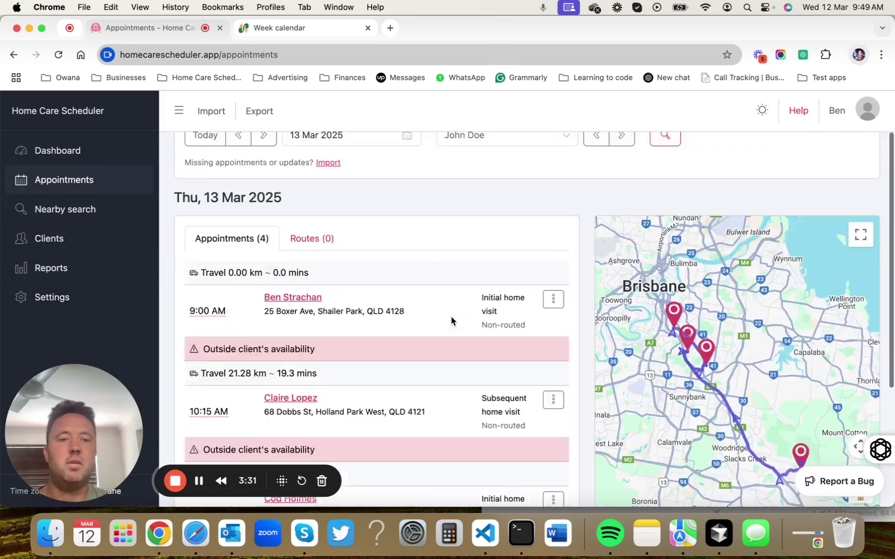
{"action": "scroll", "coordinate": [451, 317], "scroll_direction": "down", "scroll_amount": 5}
{"action": "scroll", "coordinate": [450, 317], "scroll_direction": "up", "scroll_amount": 3}
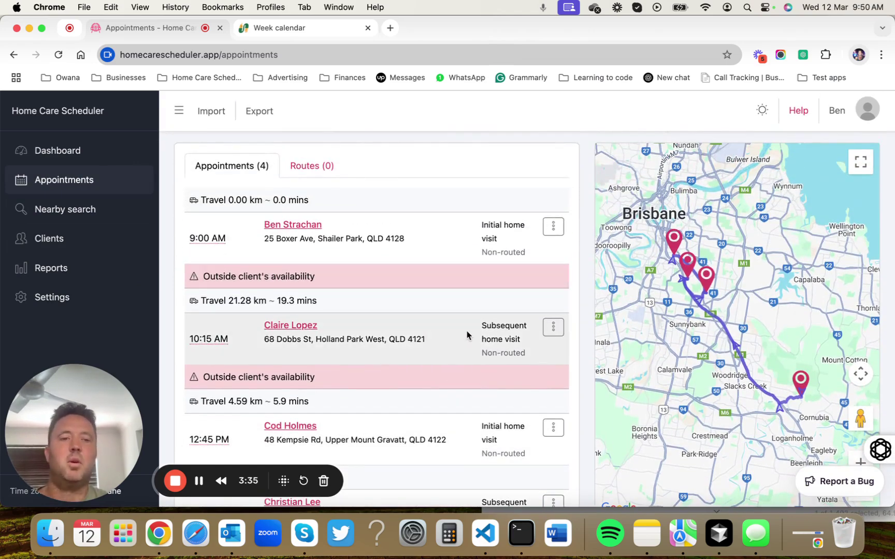
{"action": "scroll", "coordinate": [258, 168], "scroll_direction": "up", "scroll_amount": 5}
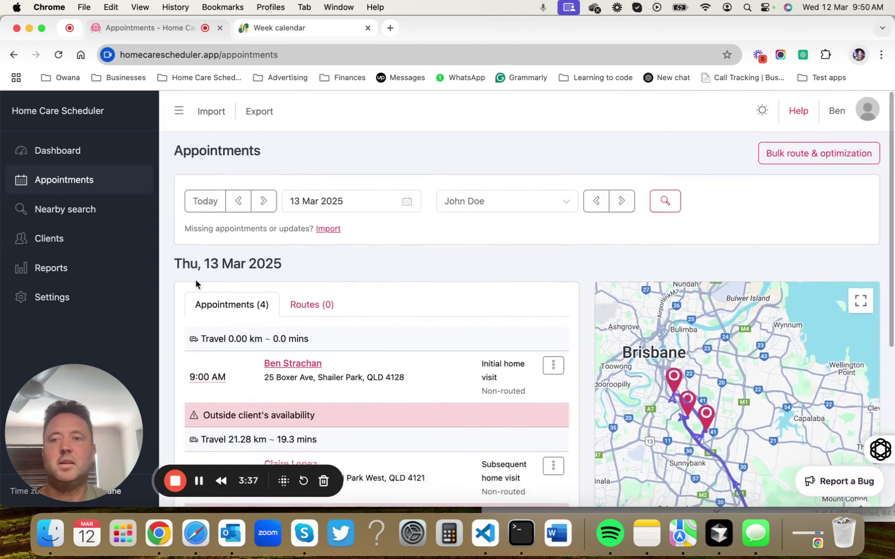
Step: Browse the Splose week calendar, then switch back to the scheduler's 13 Mar appointments
{"action": "left_click", "coordinate": [284, 28]}
{"action": "scroll", "coordinate": [564, 310], "scroll_direction": "down", "scroll_amount": 3}
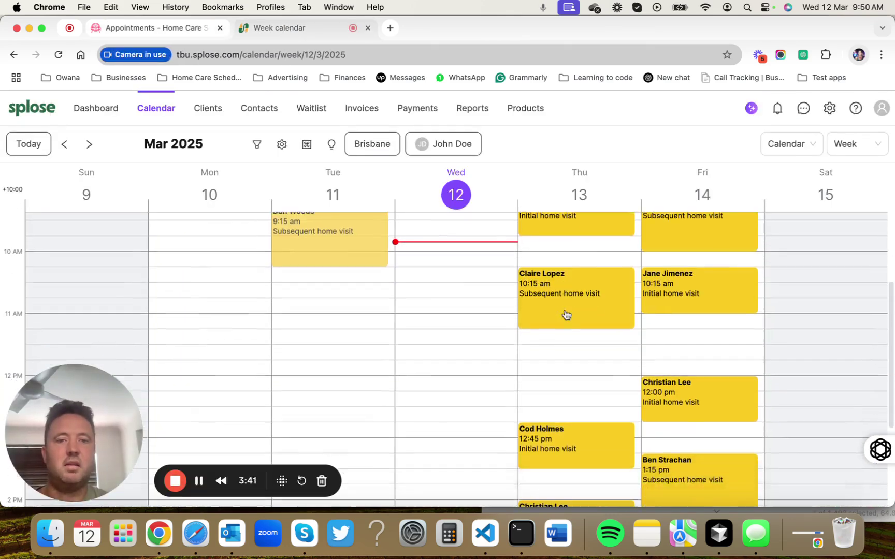
{"action": "scroll", "coordinate": [574, 262], "scroll_direction": "up", "scroll_amount": 4}
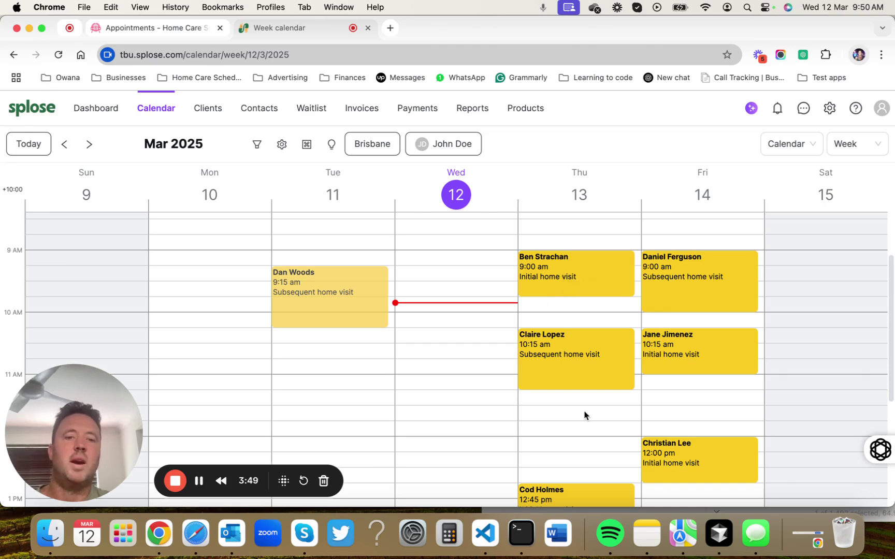
{"action": "scroll", "coordinate": [575, 424], "scroll_direction": "down", "scroll_amount": 8}
{"action": "scroll", "coordinate": [576, 424], "scroll_direction": "up", "scroll_amount": 4}
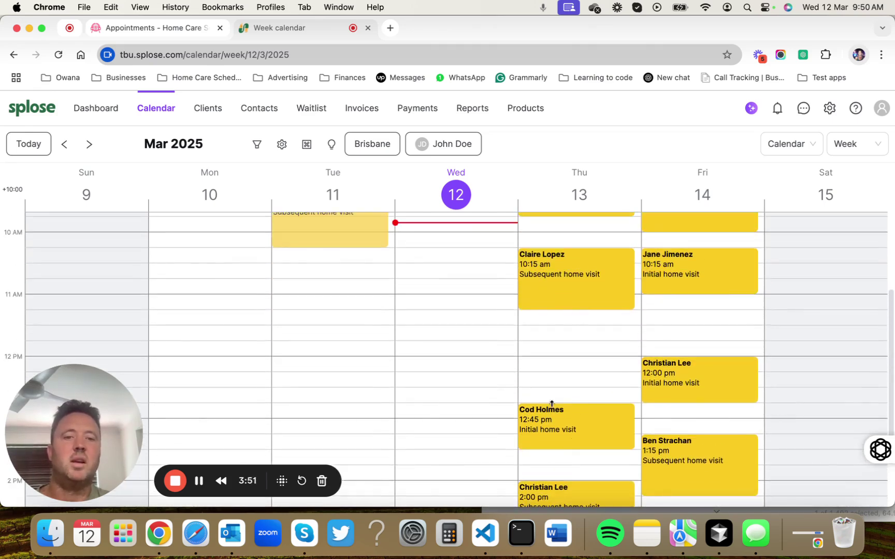
{"action": "scroll", "coordinate": [574, 316], "scroll_direction": "up", "scroll_amount": 8}
{"action": "left_click", "coordinate": [191, 28]}
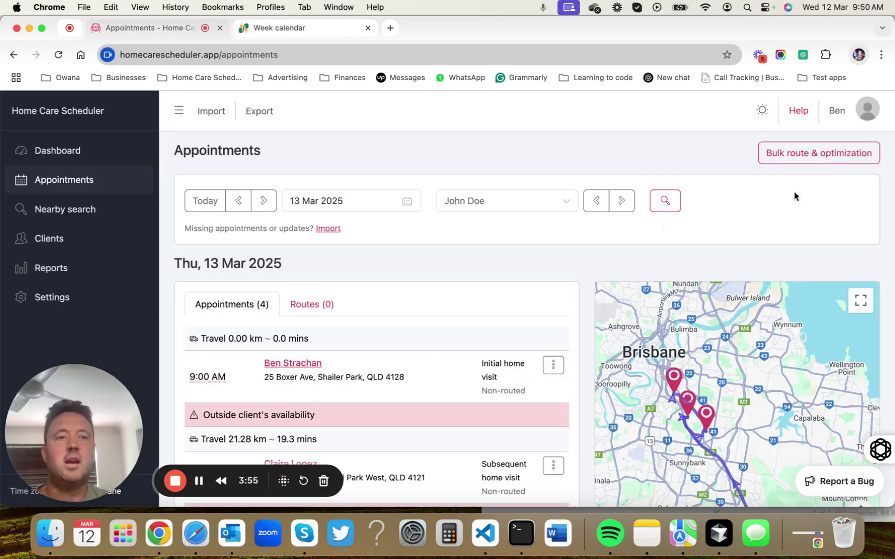
Step: Bulk-optimize routes for all practitioners, creating route E92396 with the four 13 Mar visits
{"action": "left_click", "coordinate": [854, 162]}
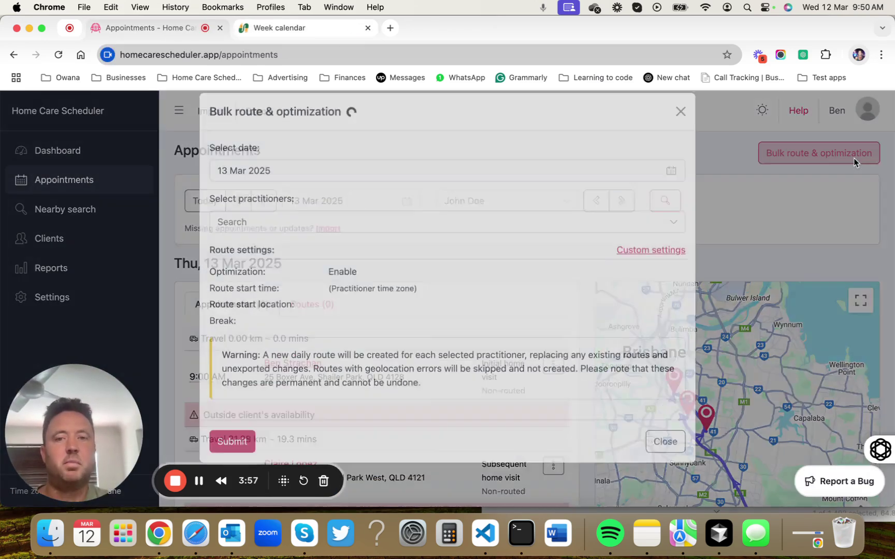
{"action": "left_click", "coordinate": [458, 238]}
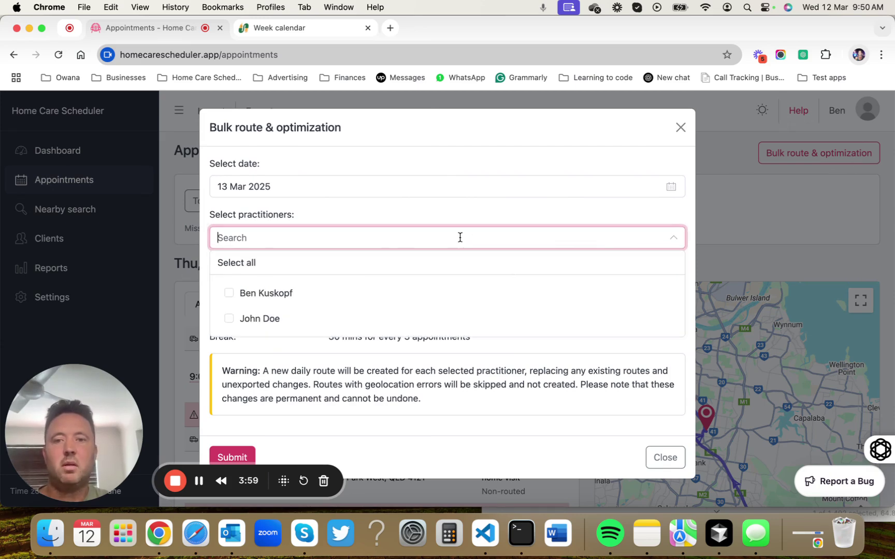
{"action": "left_click", "coordinate": [228, 303]}
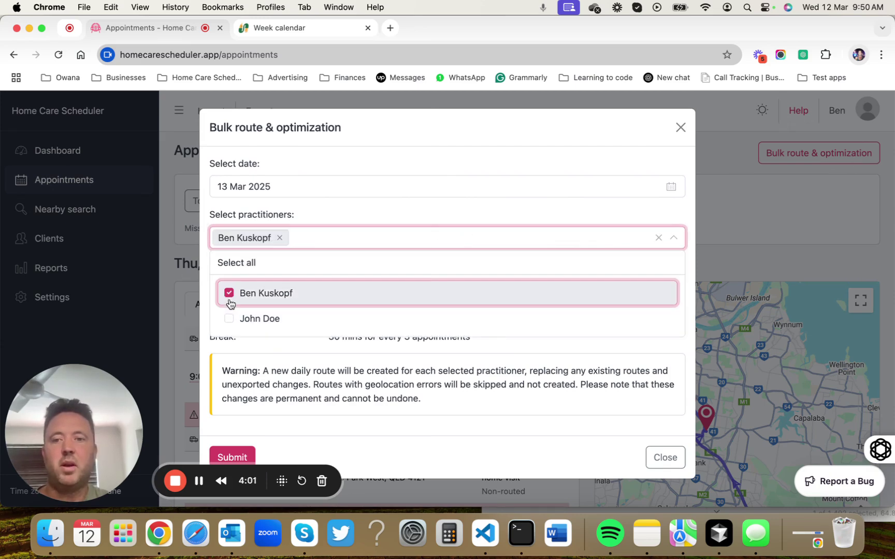
{"action": "left_click", "coordinate": [238, 257]}
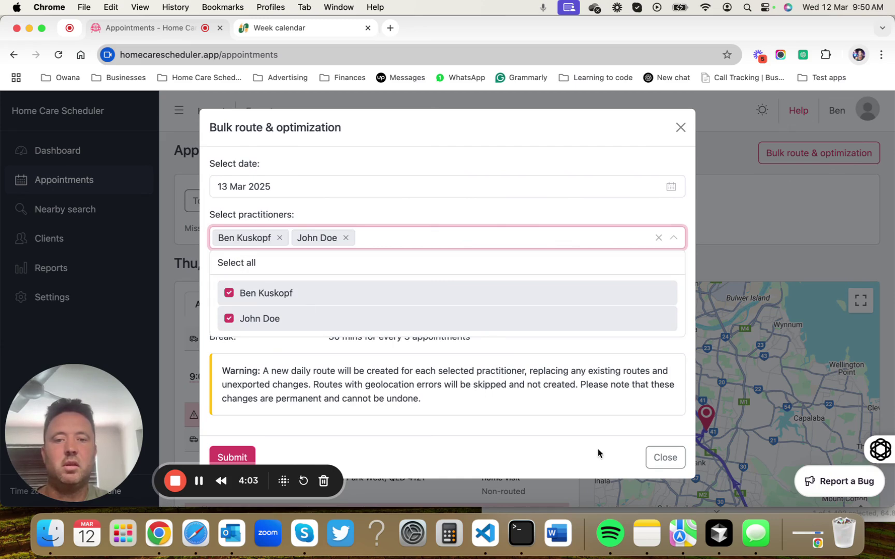
{"action": "left_click", "coordinate": [549, 455]}
{"action": "left_click", "coordinate": [249, 463]}
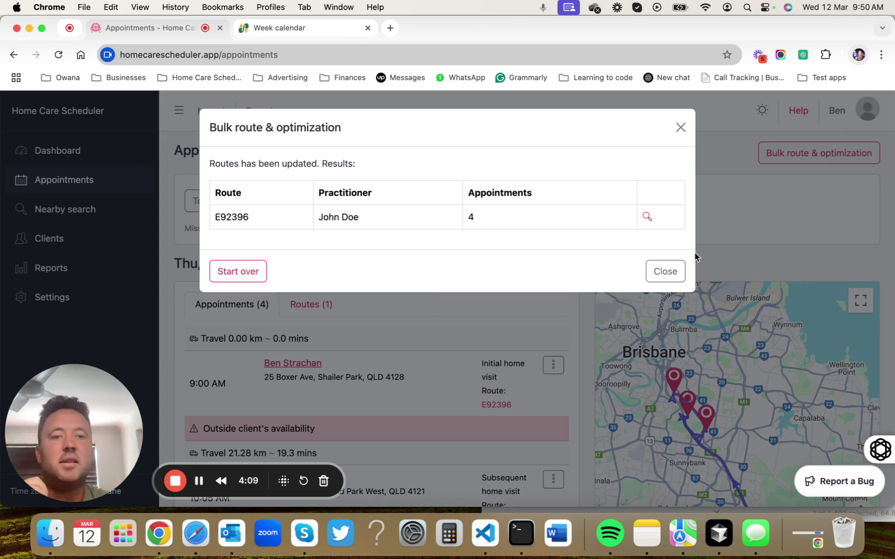
{"action": "left_click", "coordinate": [665, 272]}
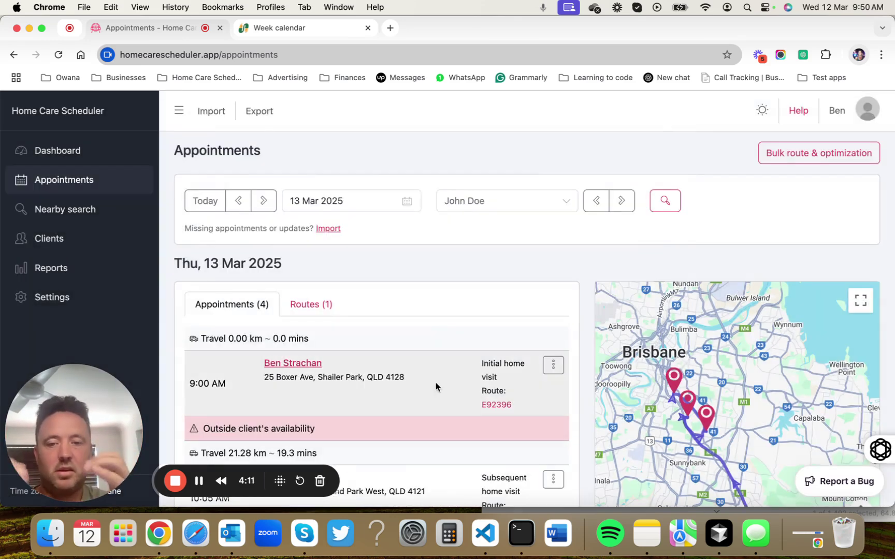
Step: Scroll through the routed visits, including the 30-minute break, then go to Settings
{"action": "scroll", "coordinate": [215, 290], "scroll_direction": "down", "scroll_amount": 3}
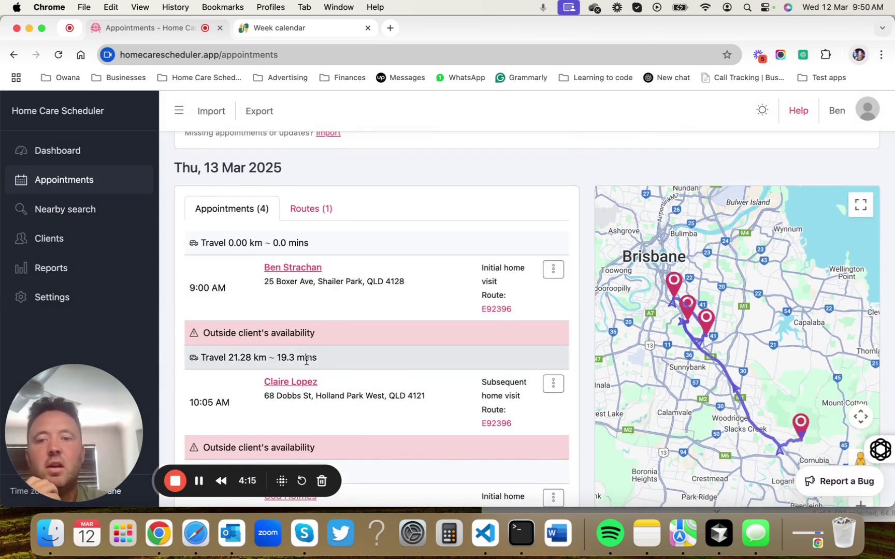
{"action": "scroll", "coordinate": [329, 367], "scroll_direction": "down", "scroll_amount": 2}
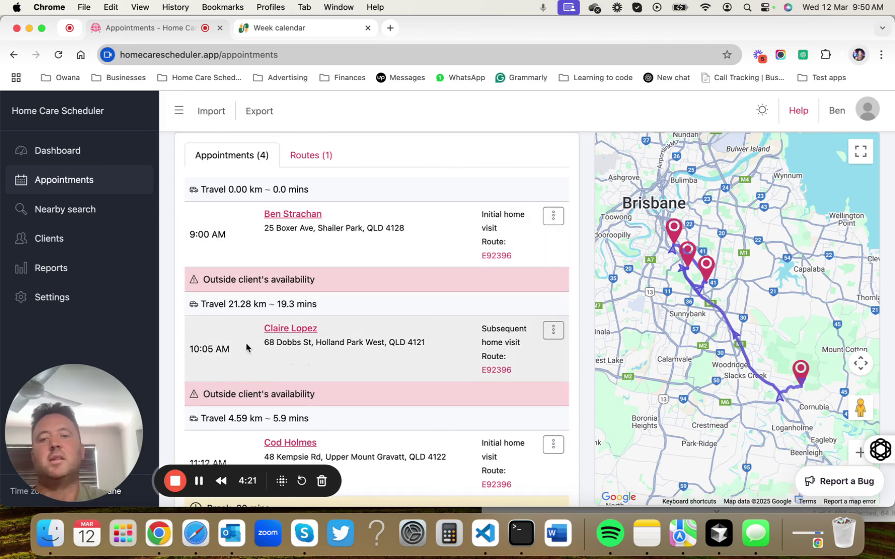
{"action": "scroll", "coordinate": [225, 365], "scroll_direction": "down", "scroll_amount": 4}
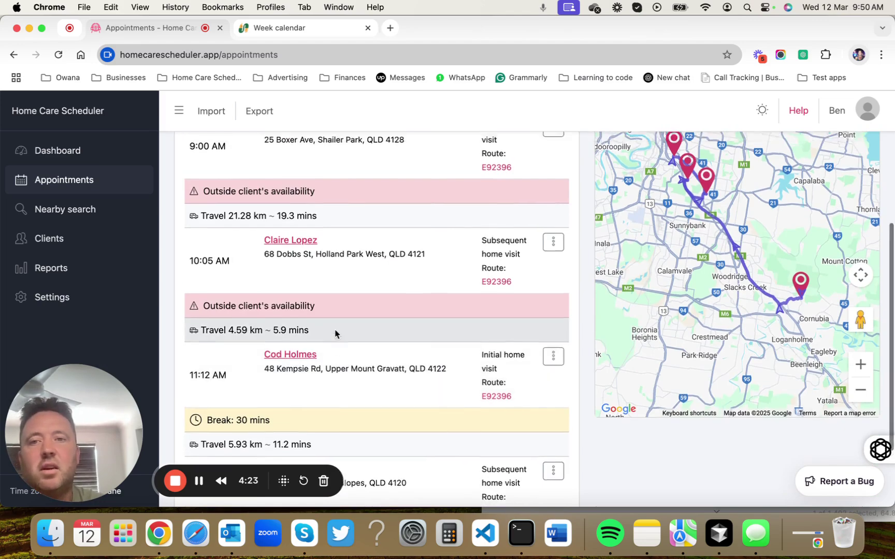
{"action": "scroll", "coordinate": [335, 334], "scroll_direction": "up", "scroll_amount": 8}
{"action": "scroll", "coordinate": [335, 333], "scroll_direction": "down", "scroll_amount": 9}
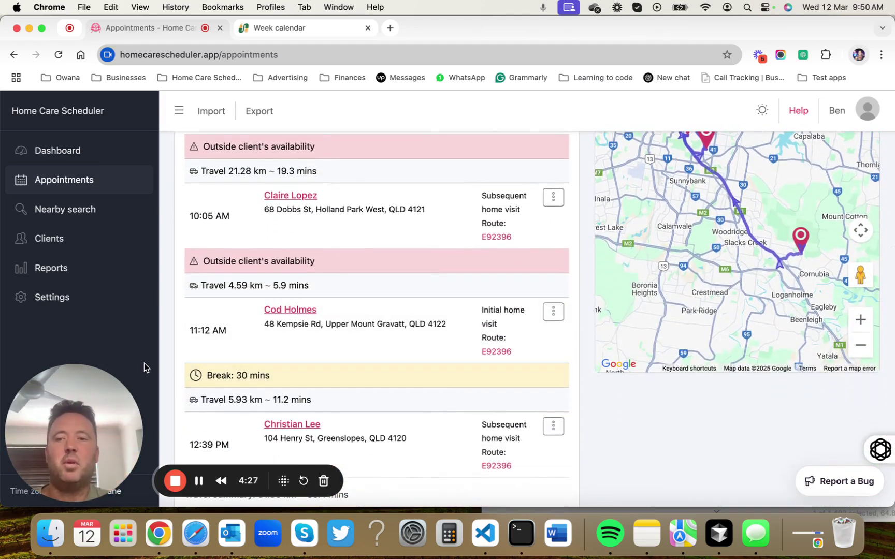
{"action": "left_click", "coordinate": [60, 303]}
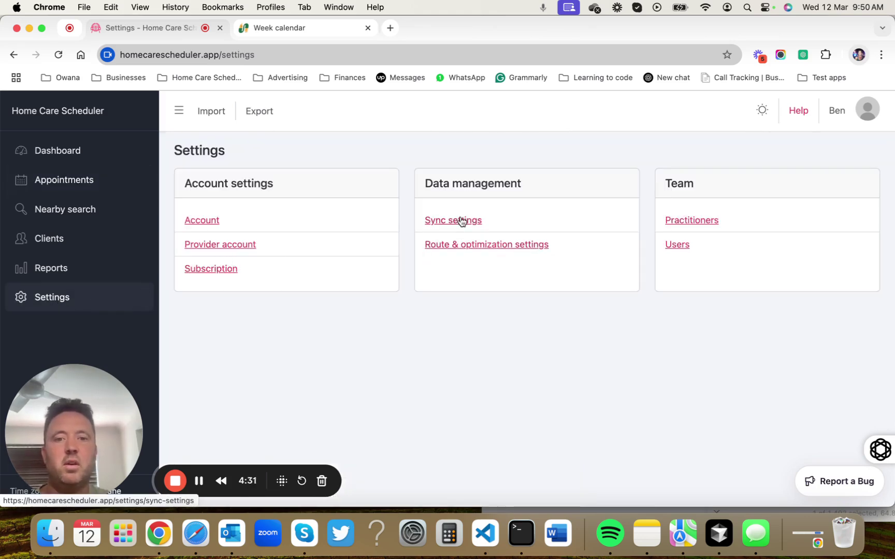
Step: Review the default route settings (break every 3 appointments, 30 mins) and return to Appointments
{"action": "left_click", "coordinate": [455, 245]}
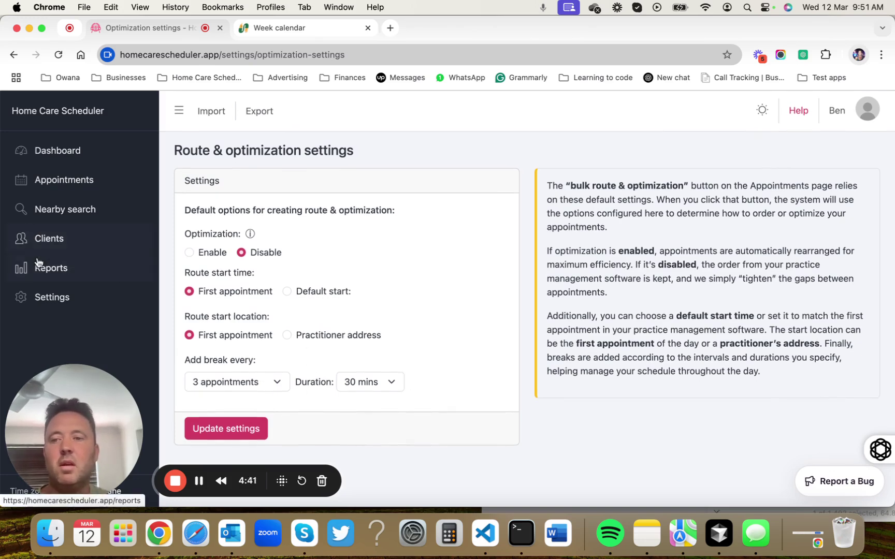
{"action": "left_click", "coordinate": [72, 186]}
Step: Export the optimized 13 Mar 2025 visits to Splose and view them in its week calendar
{"action": "scroll", "coordinate": [380, 362], "scroll_direction": "down", "scroll_amount": 5}
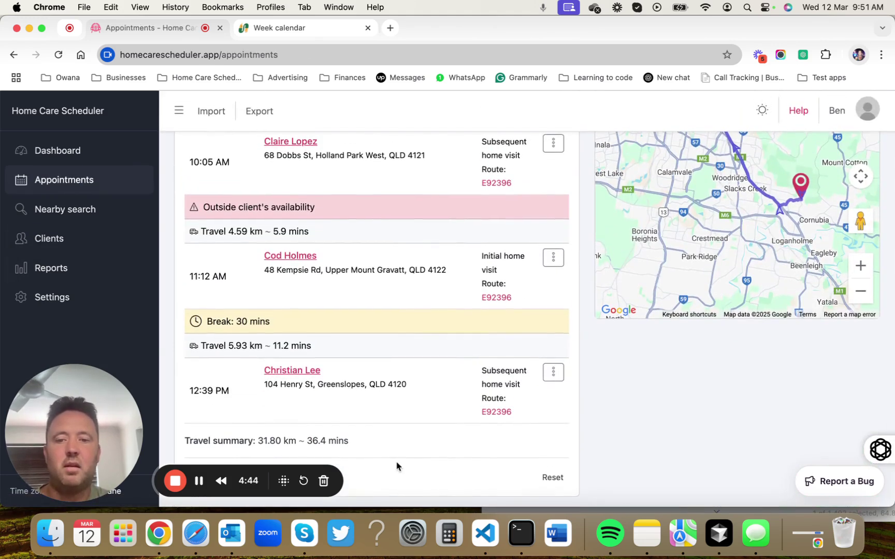
{"action": "left_click", "coordinate": [283, 480]}
{"action": "left_click", "coordinate": [207, 479]}
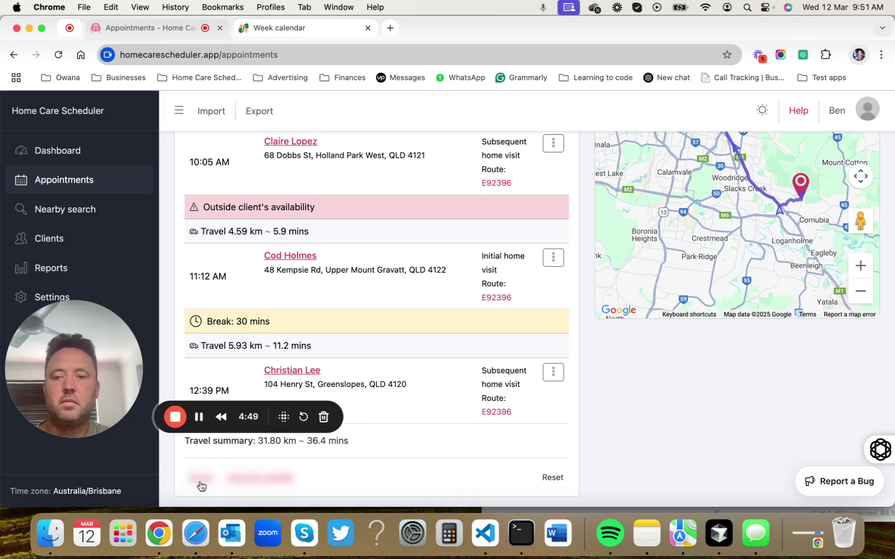
{"action": "left_click", "coordinate": [201, 479]}
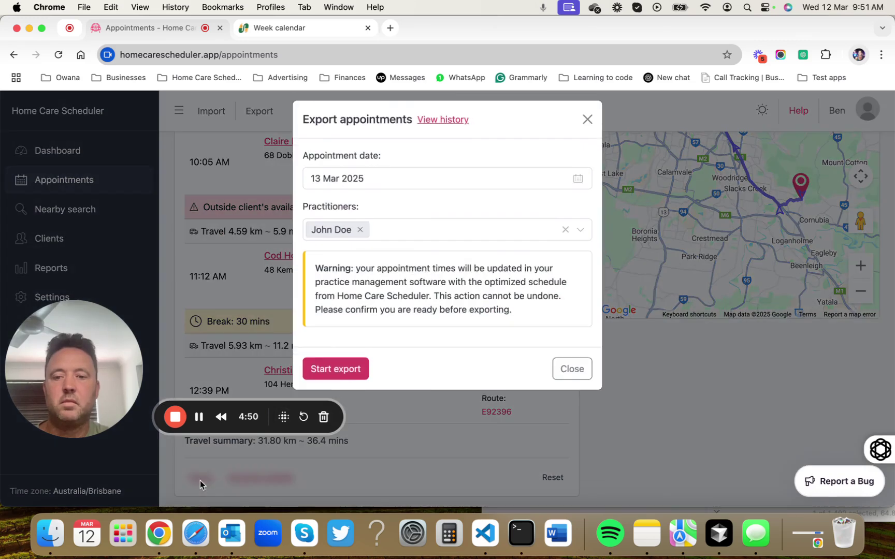
{"action": "left_click", "coordinate": [335, 373]}
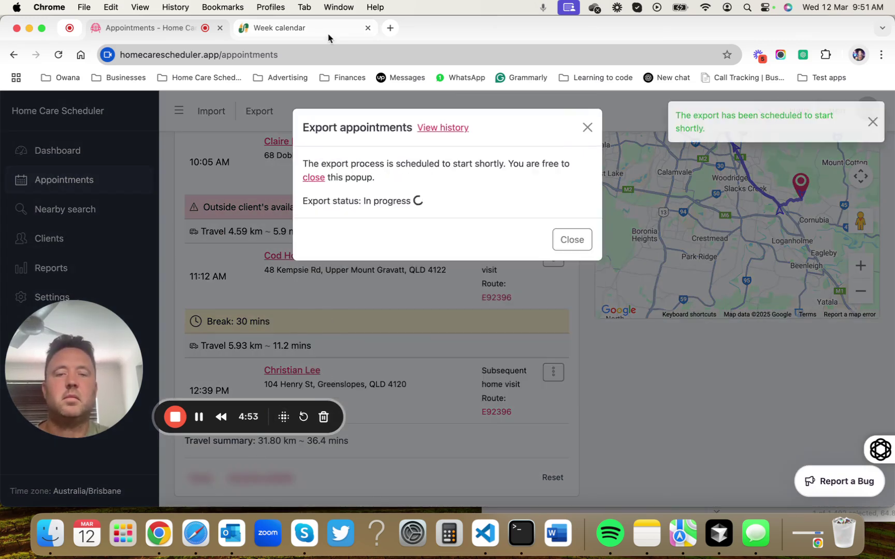
{"action": "left_click", "coordinate": [321, 29]}
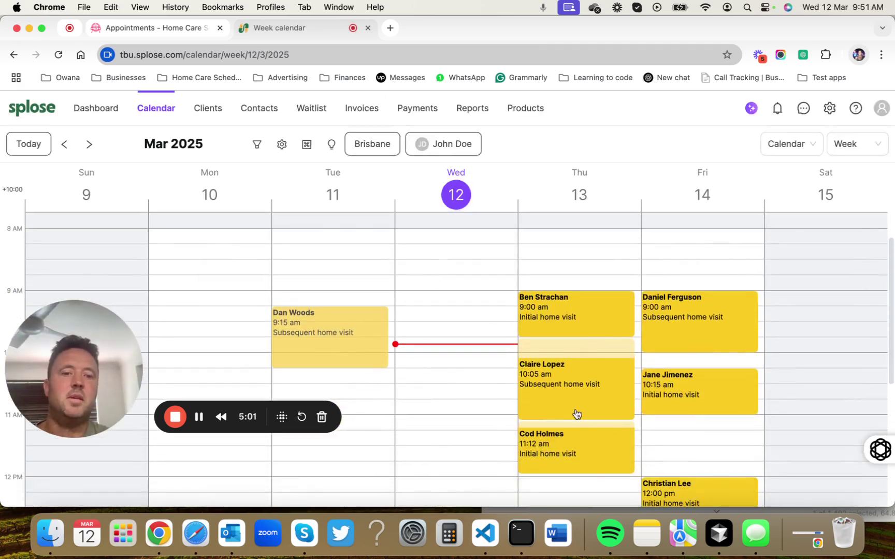
Step: Verify Thursday's Splose visits sit at 9:00, 10:05 and 11:12 am, then go back to the scheduler
{"action": "scroll", "coordinate": [577, 413], "scroll_direction": "down", "scroll_amount": 3}
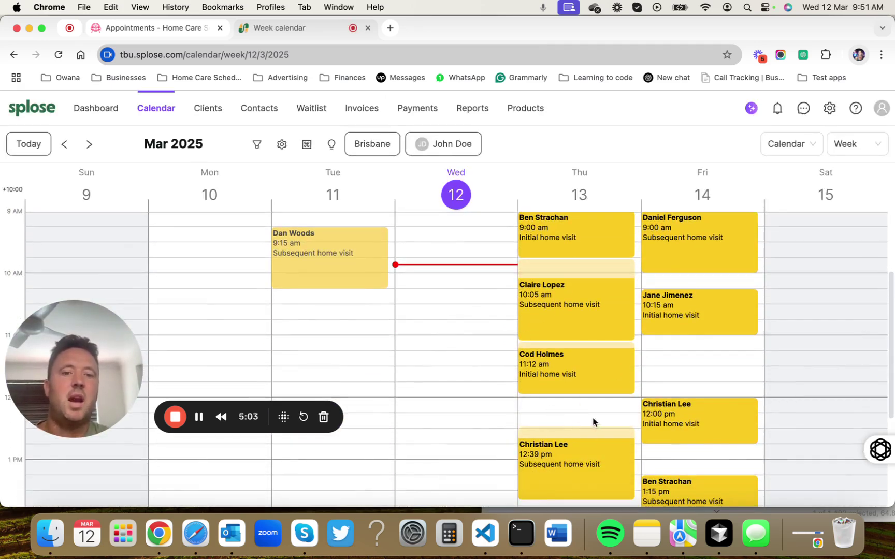
{"action": "scroll", "coordinate": [590, 404], "scroll_direction": "up", "scroll_amount": 2}
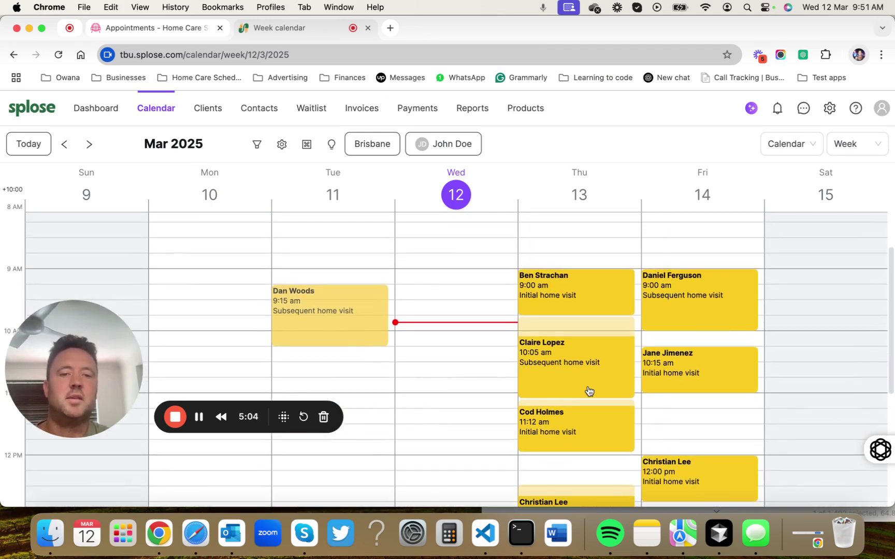
{"action": "left_click", "coordinate": [145, 31]}
Step: Close the export status dialog and view the Dashboard: 4 appointments, 31.80 km travel tomorrow
{"action": "left_click", "coordinate": [571, 240]}
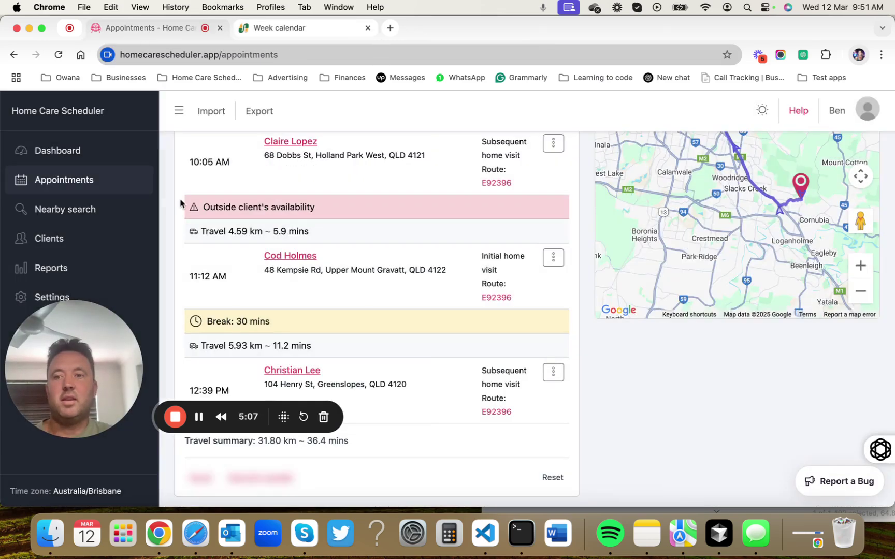
{"action": "left_click", "coordinate": [73, 152]}
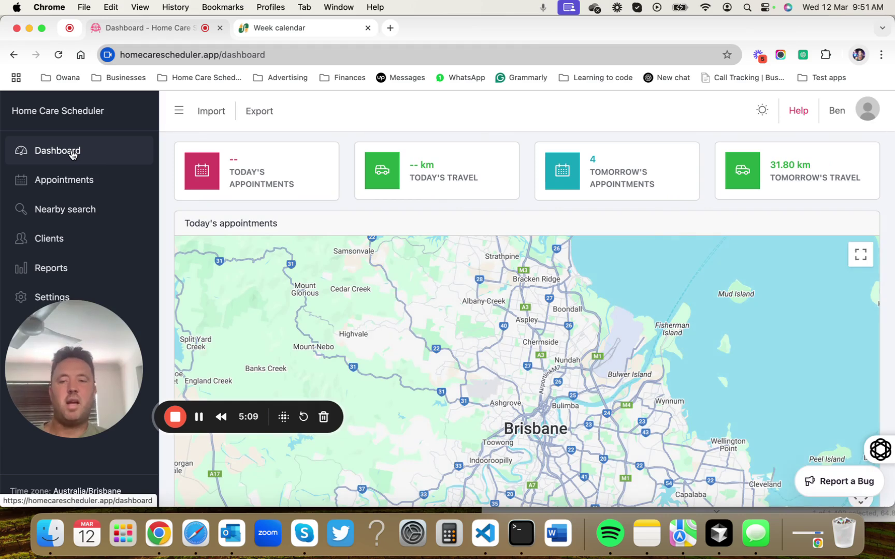